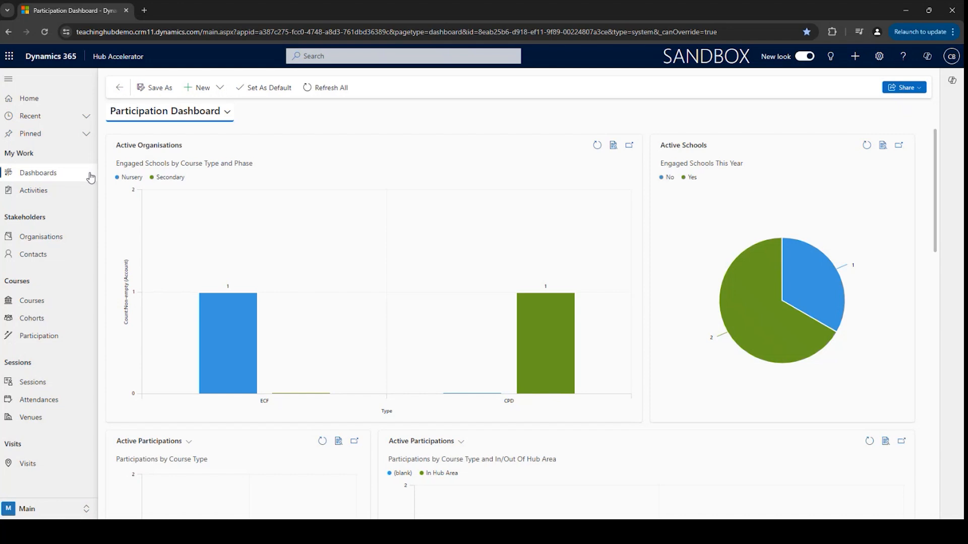
# Look through the organisations list, the School 1 record, and the contacts, courses, cohorts and sessions lists
pyautogui.click(70, 238)
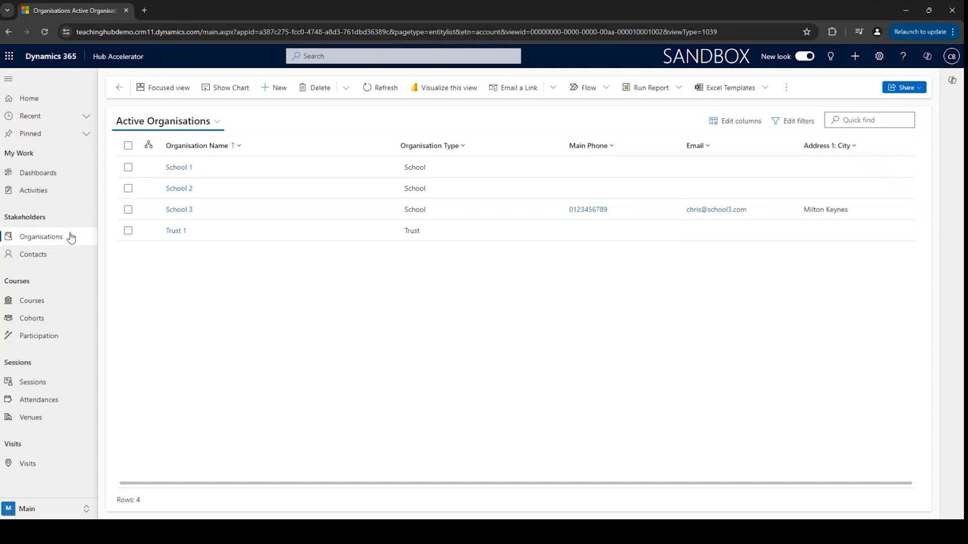
pyautogui.click(212, 174)
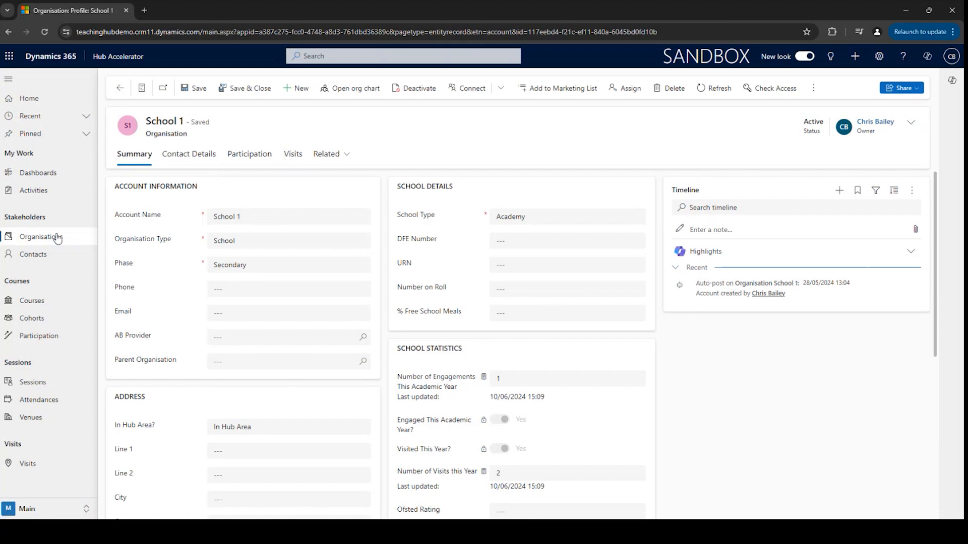
pyautogui.click(55, 257)
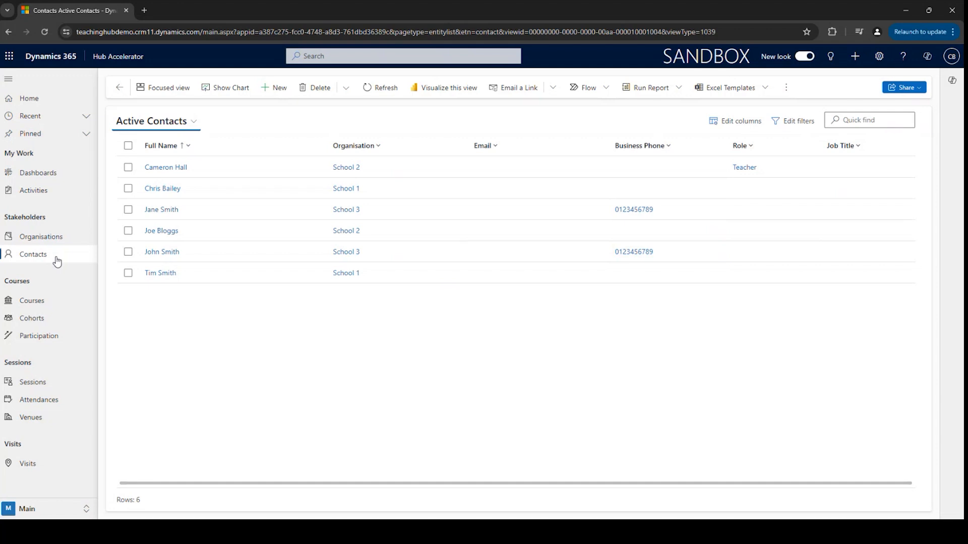
pyautogui.click(40, 306)
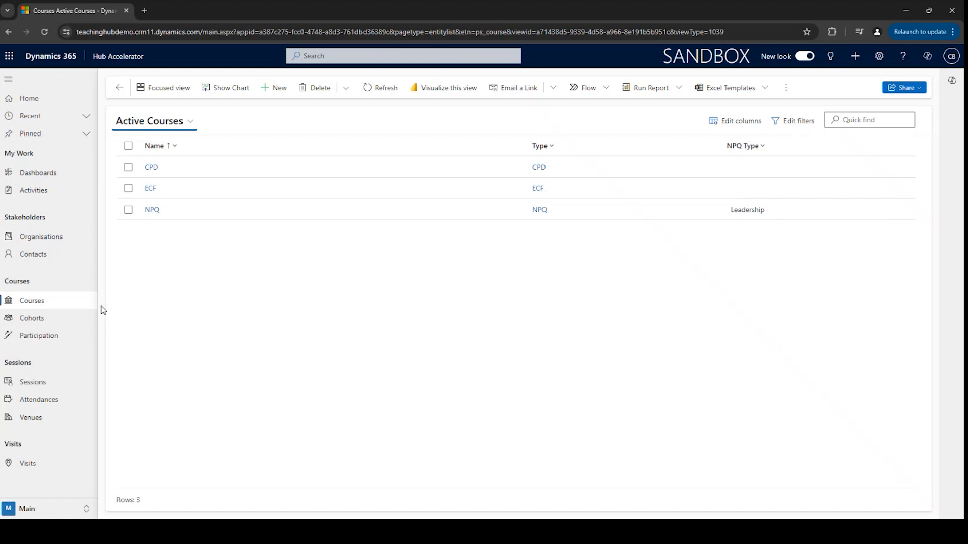
pyautogui.click(57, 326)
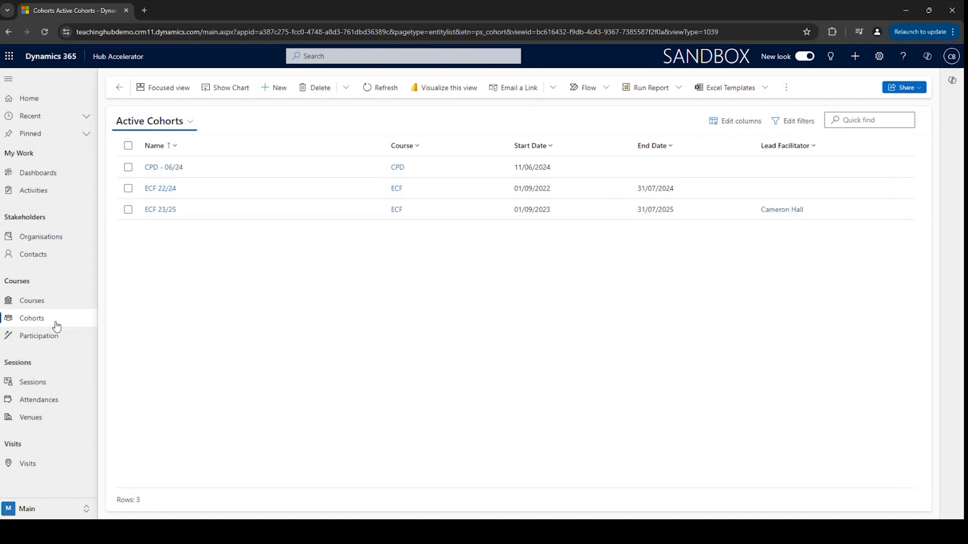
pyautogui.click(56, 382)
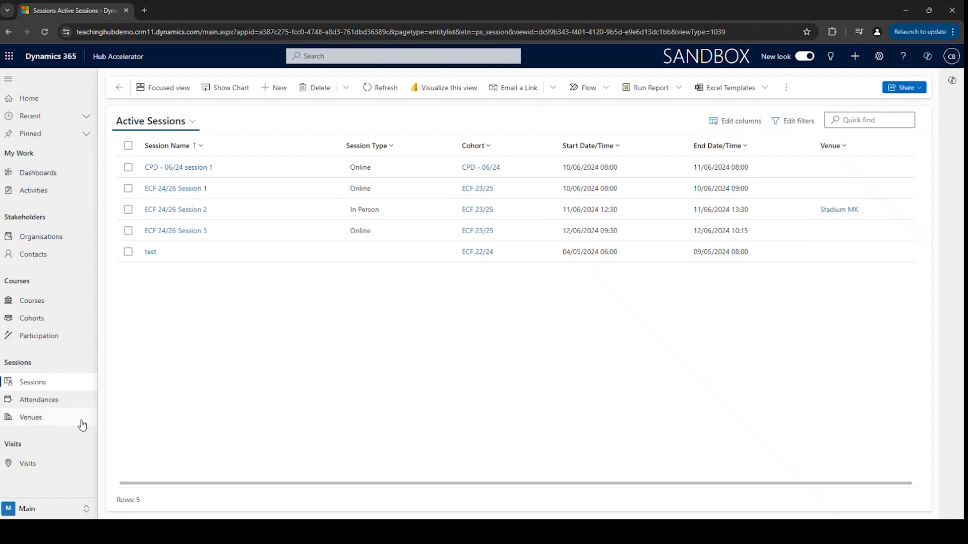
# Start a new cohort under the ECF course and name it ECF 24/26
pyautogui.click(74, 312)
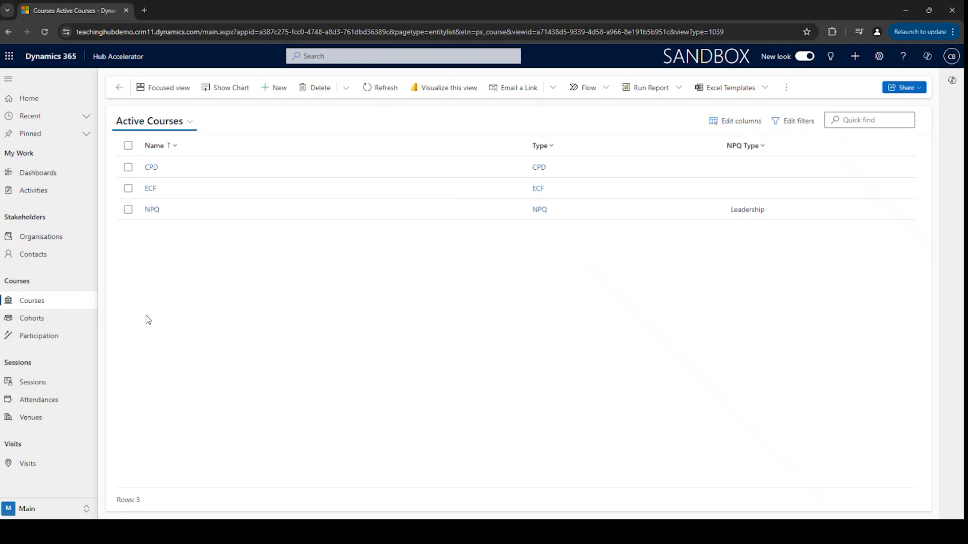
pyautogui.doubleClick(217, 194)
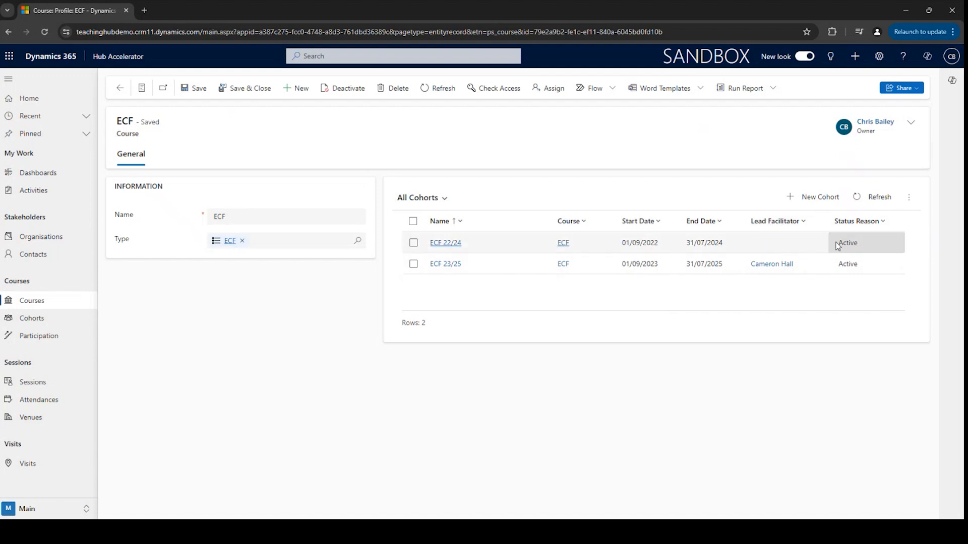
pyautogui.click(816, 200)
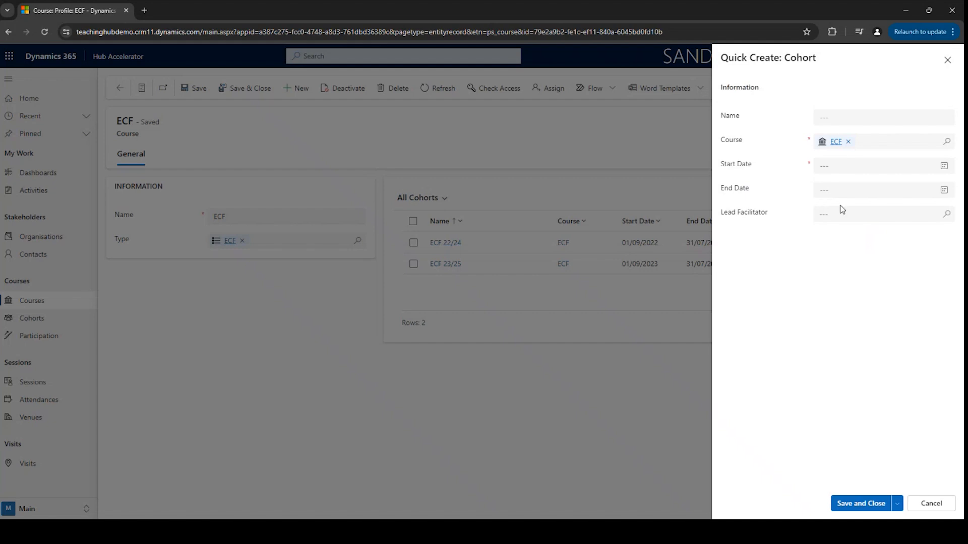
pyautogui.click(838, 111)
pyautogui.write('ECF 24/26')
# Set the new cohort's start date to 01/09/2024
pyautogui.click(852, 173)
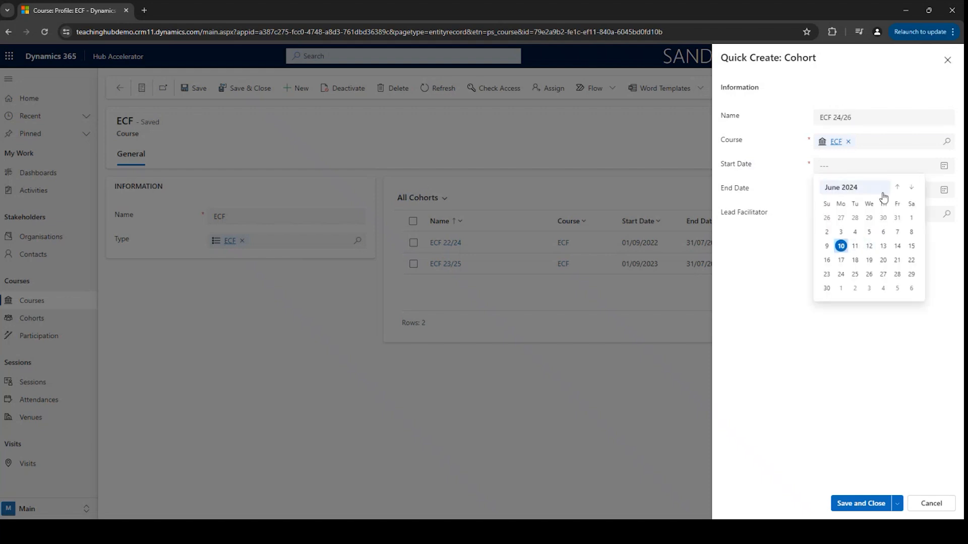
pyautogui.click(910, 187)
pyautogui.click(910, 187)
pyautogui.click(911, 187)
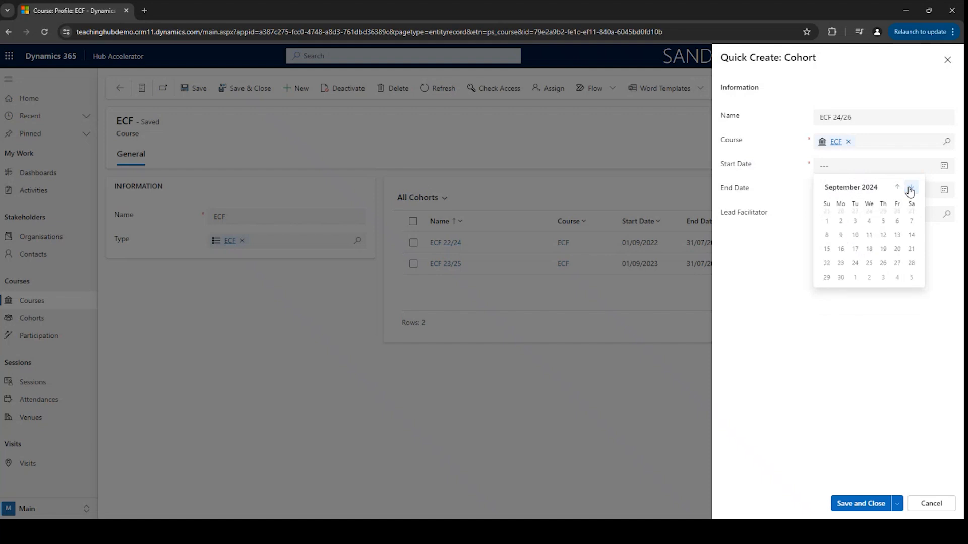
pyautogui.click(826, 221)
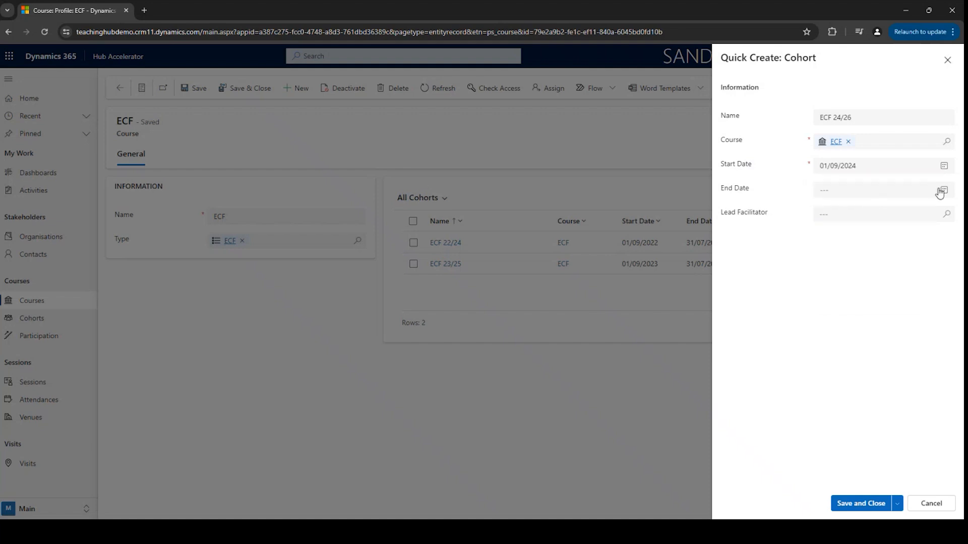
# Set the new cohort's end date to 31/07/2026
pyautogui.click(944, 190)
pyautogui.click(857, 212)
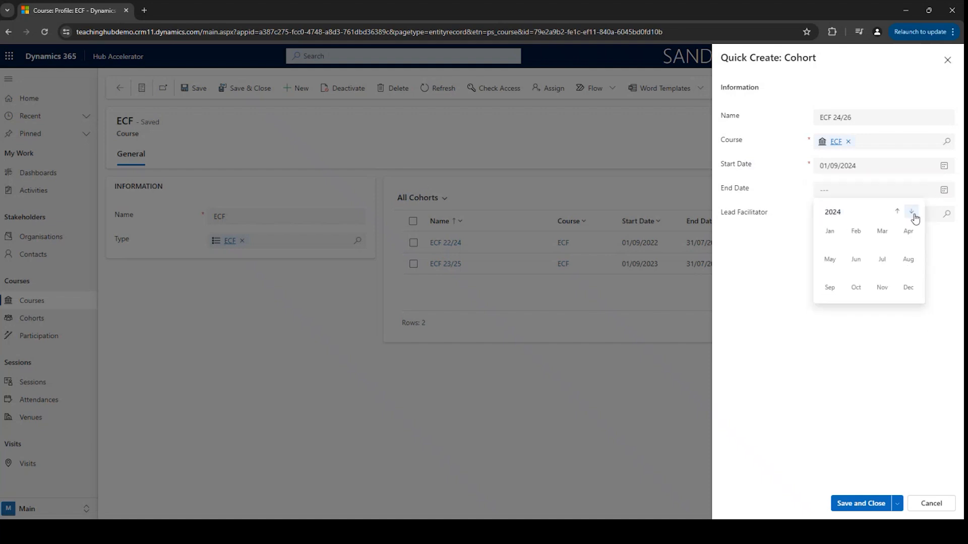
pyautogui.click(914, 216)
pyautogui.click(913, 216)
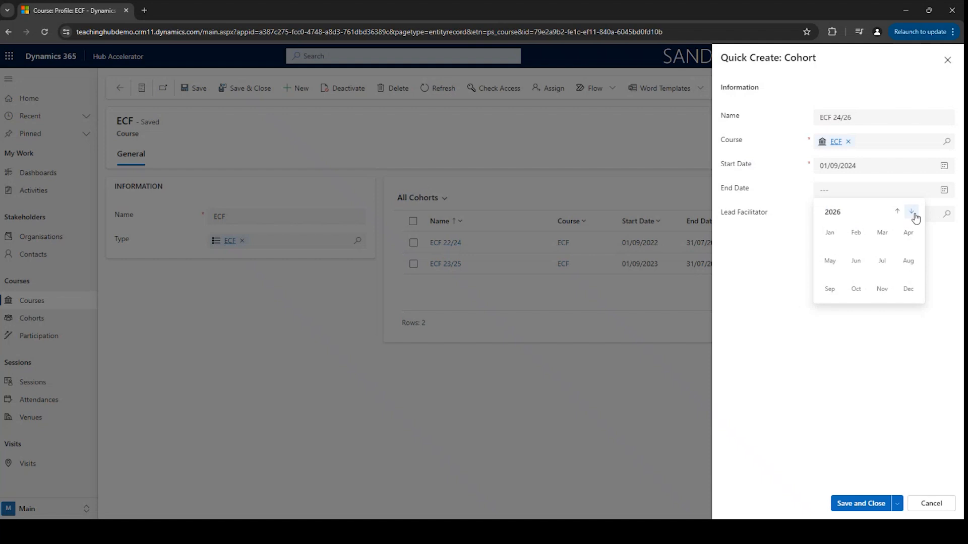
pyautogui.click(878, 262)
pyautogui.click(897, 298)
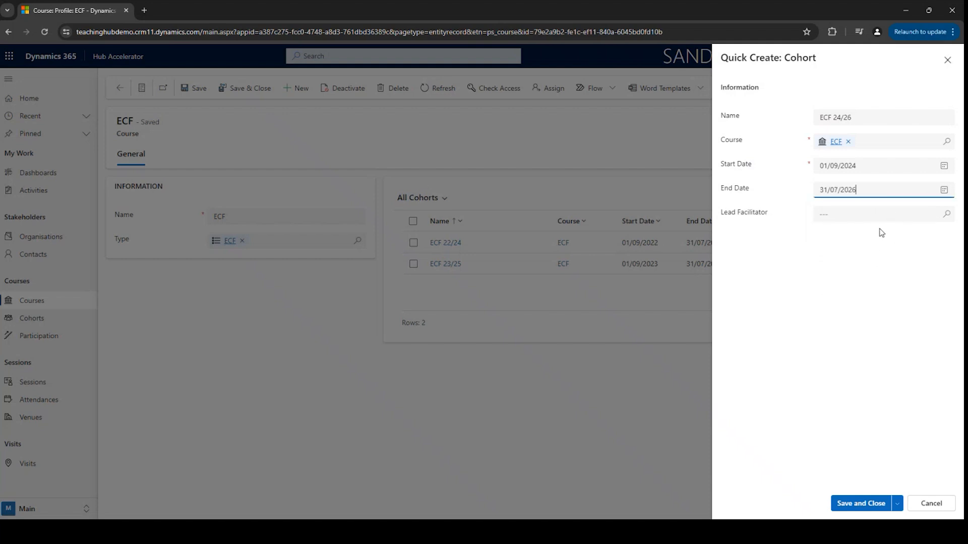
# Assign the School 3 contact as the cohort's lead facilitator and save the new cohort
pyautogui.click(946, 219)
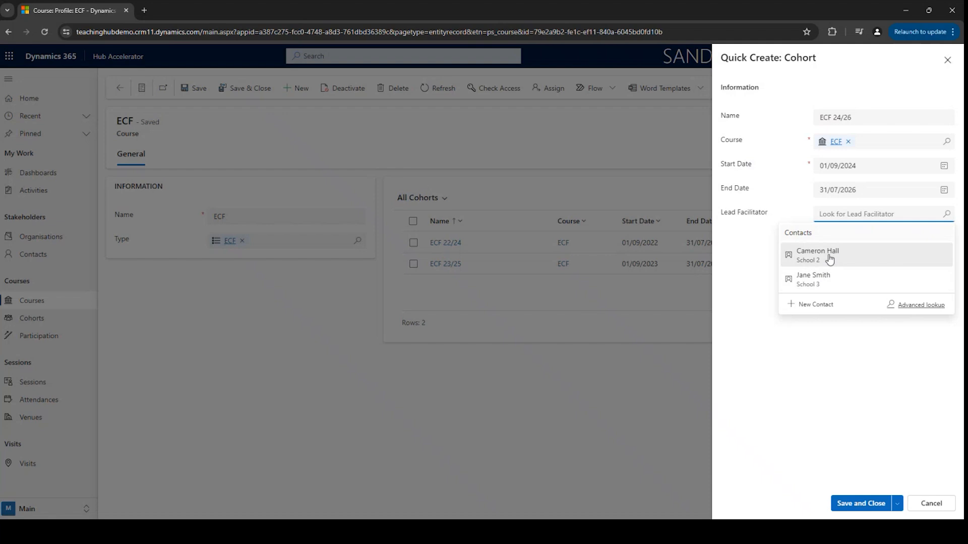
pyautogui.click(816, 286)
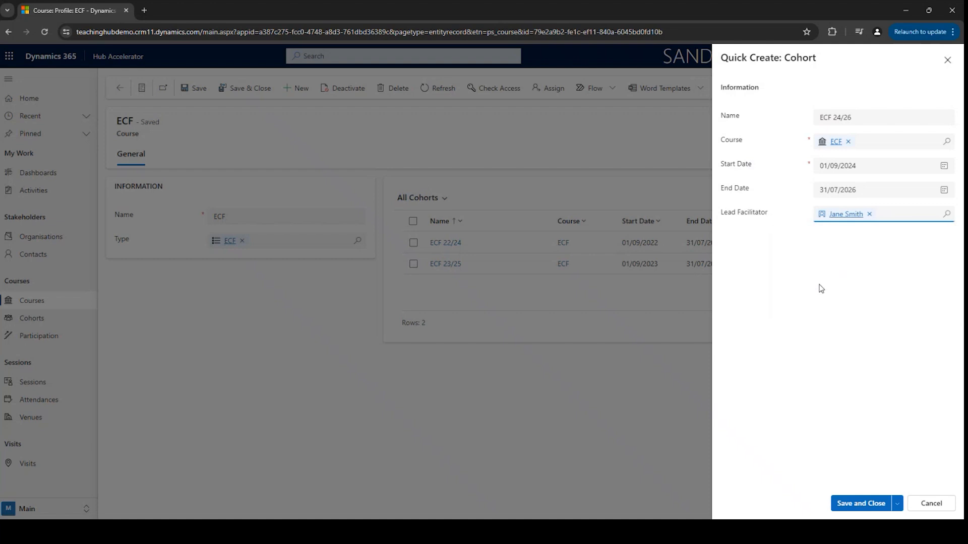
pyautogui.click(863, 501)
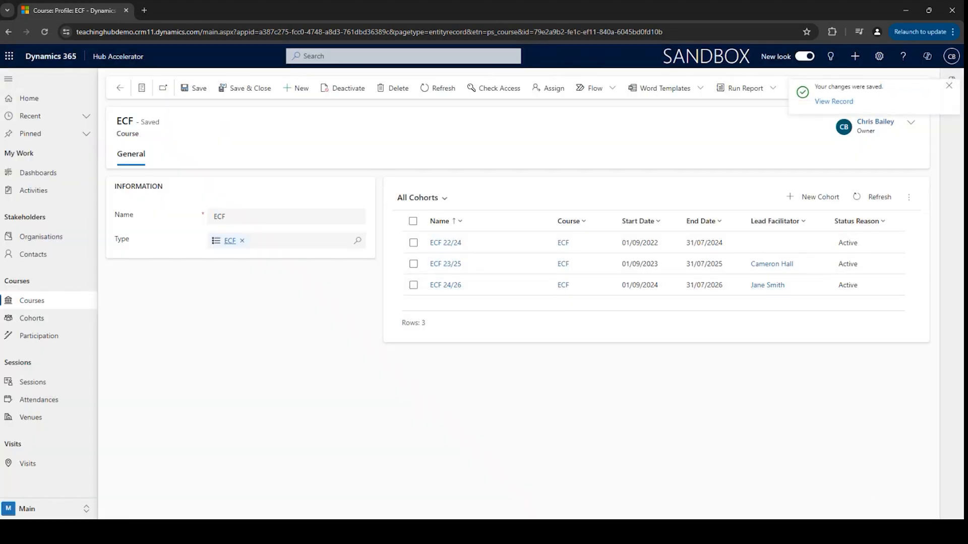
# Open the ECF 24/26 cohort, set its fixed cost to £100 and cost per participant to £20, and save it
pyautogui.click(445, 286)
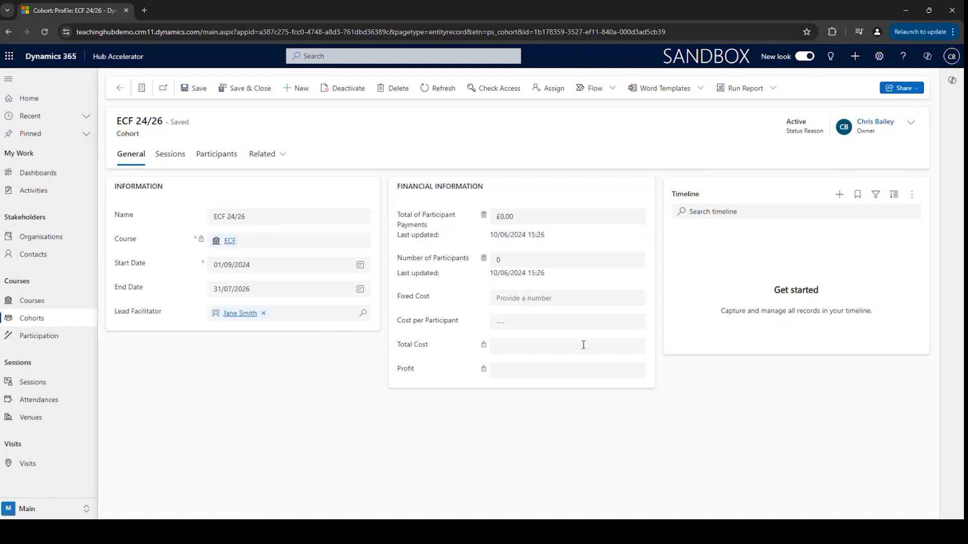
pyautogui.click(555, 299)
pyautogui.write('100')
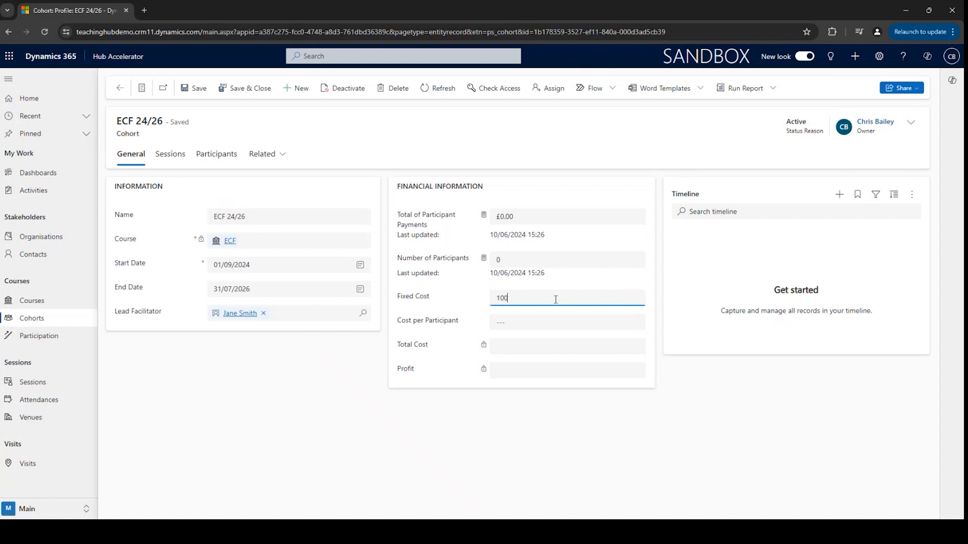
pyautogui.click(540, 321)
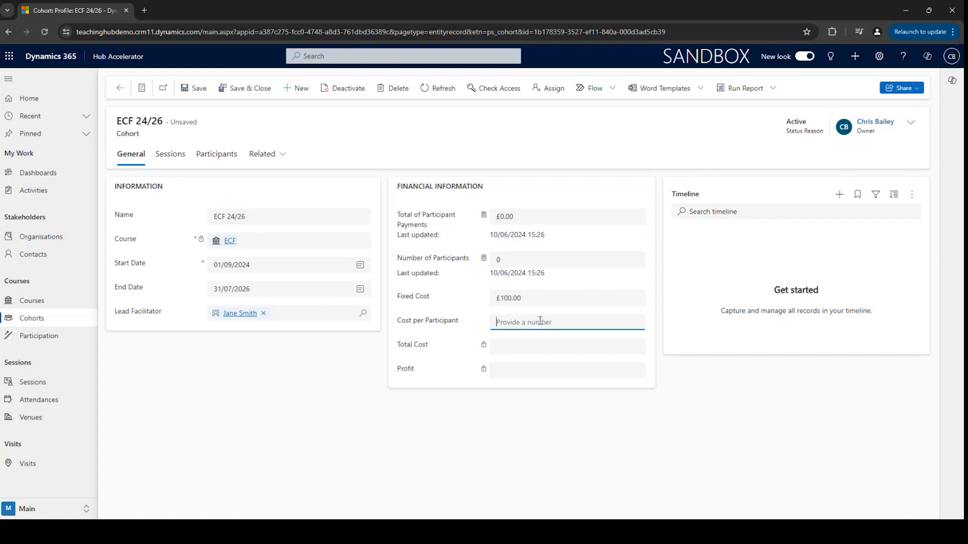
pyautogui.write('20')
pyautogui.click(347, 406)
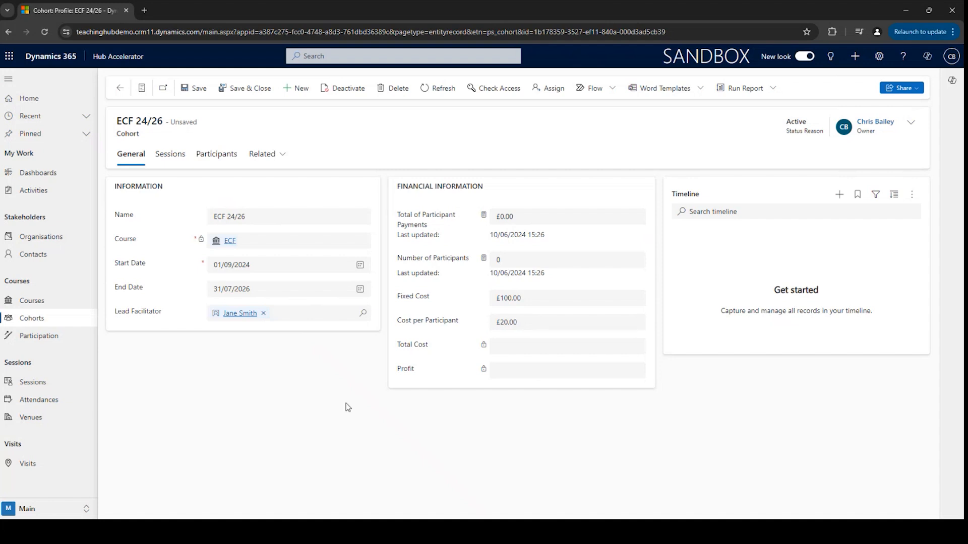
pyautogui.click(198, 89)
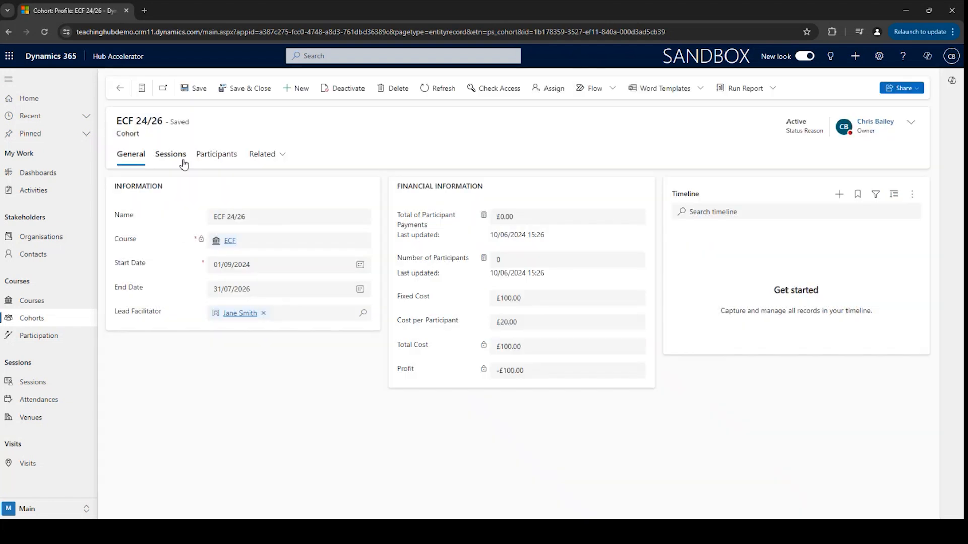
# Start a new session for the cohort, named ECF 24/26 - Session 1, with the session type In Person
pyautogui.click(170, 153)
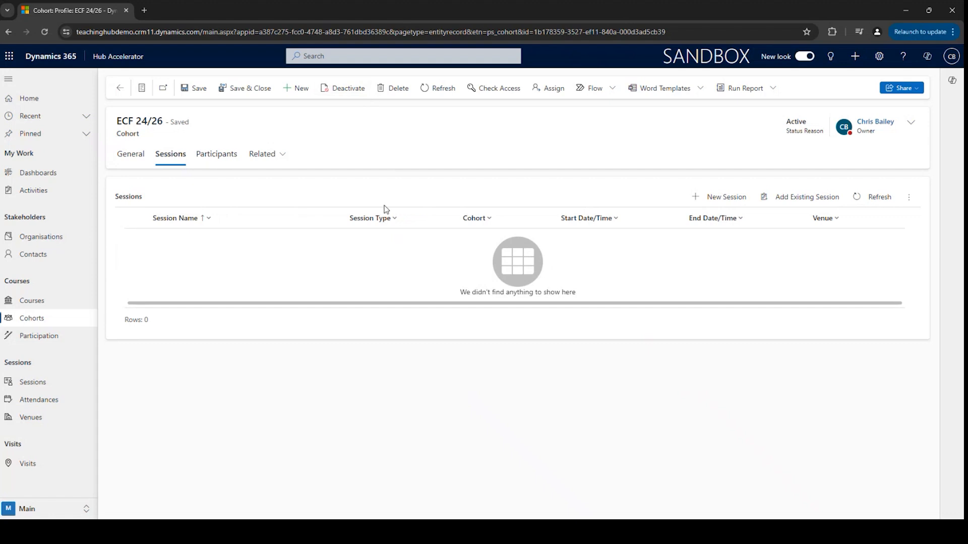
pyautogui.click(720, 197)
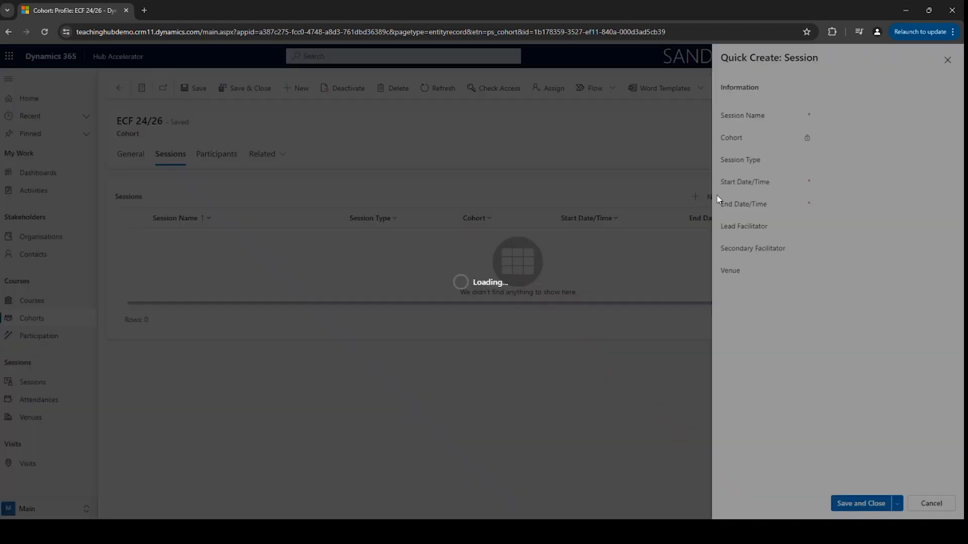
pyautogui.click(836, 113)
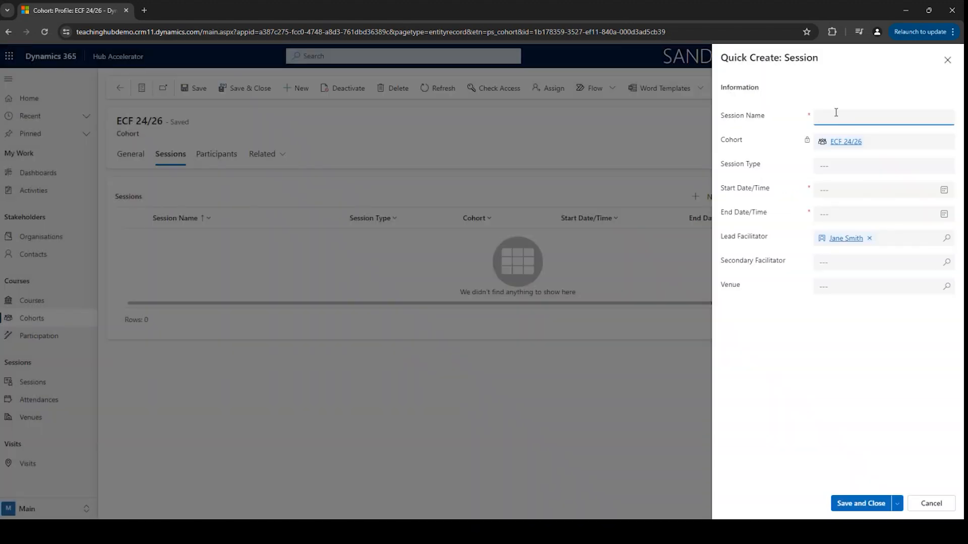
pyautogui.write('ECF 24/26 - Session 1')
pyautogui.click(850, 171)
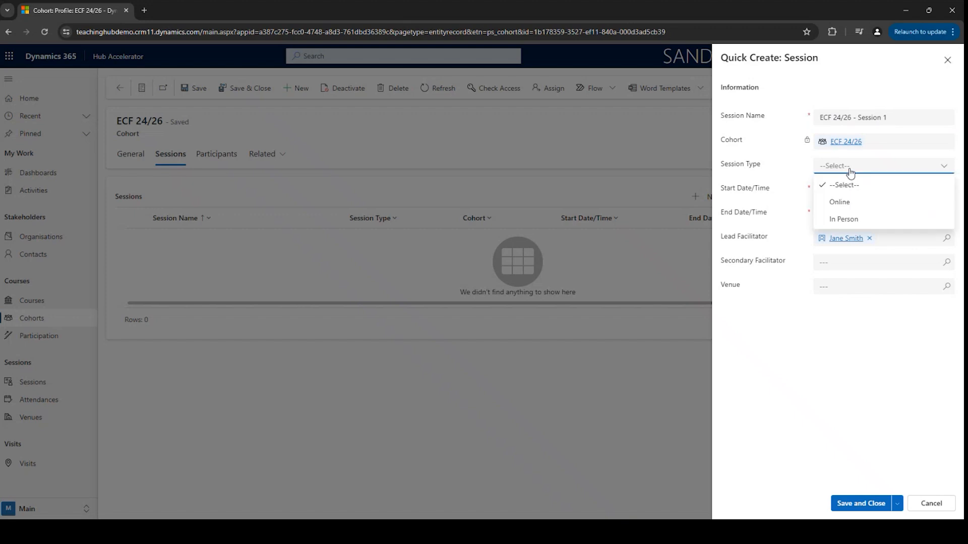
pyautogui.click(851, 219)
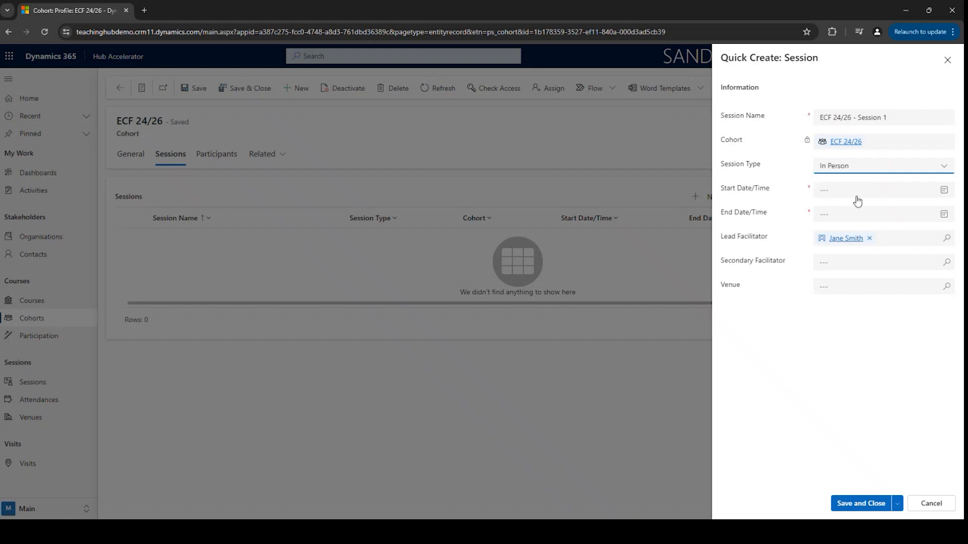
# Set both the start date and the end date of the session to 11/06/2024
pyautogui.click(942, 193)
pyautogui.click(860, 271)
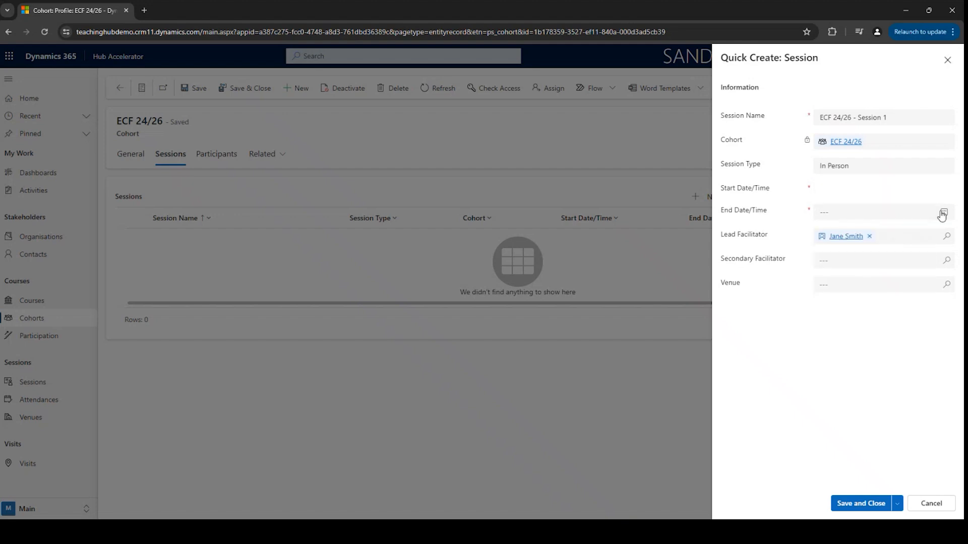
pyautogui.click(946, 242)
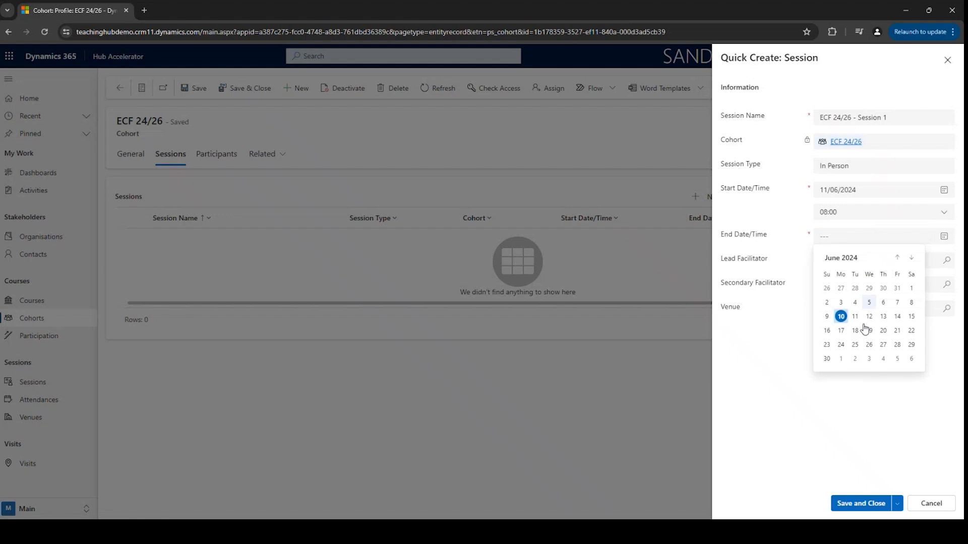
pyautogui.click(851, 318)
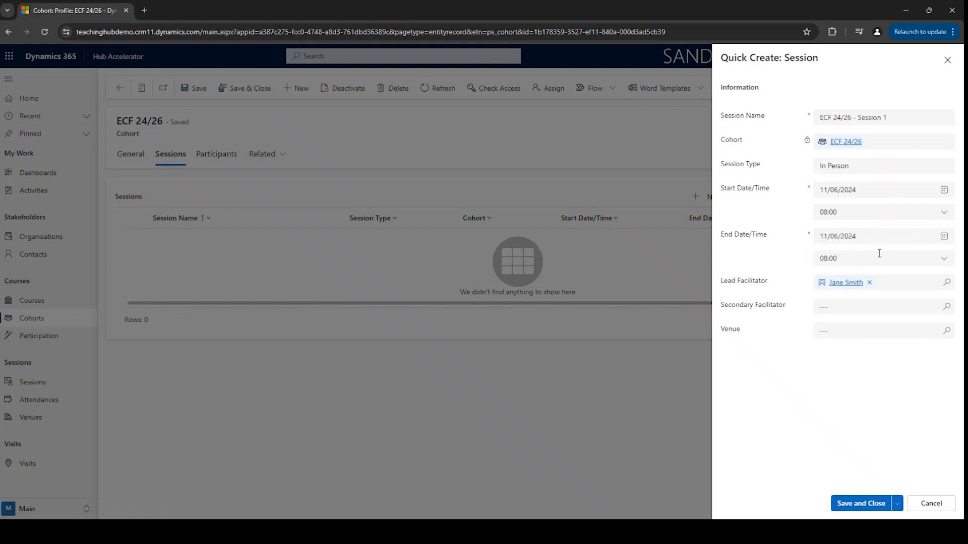
# Set the session's end time to 08:45
pyautogui.click(944, 259)
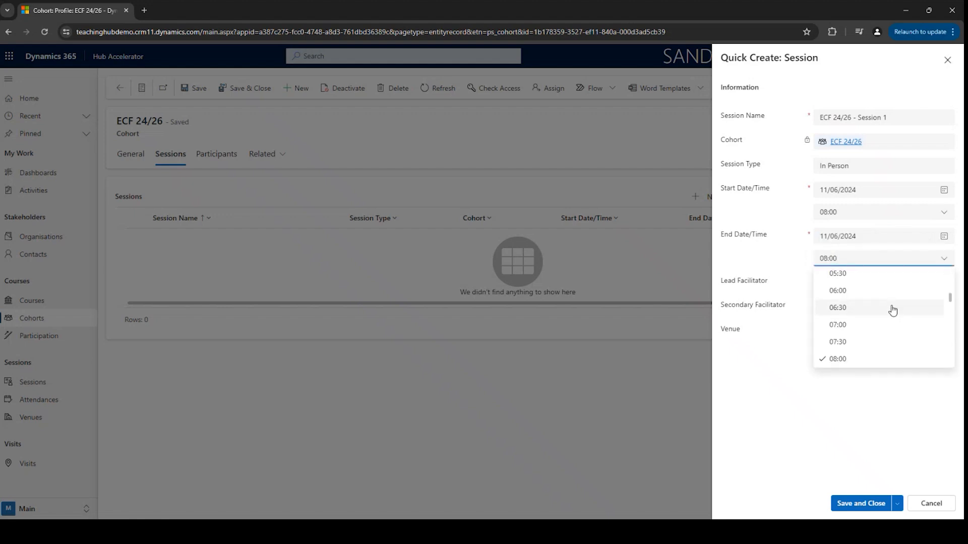
pyautogui.scroll(-1, 893, 310)
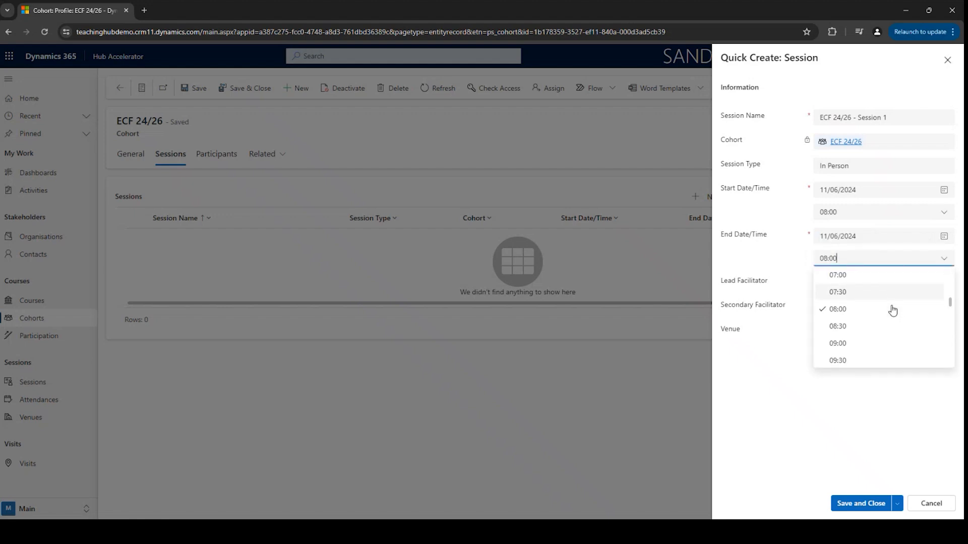
pyautogui.click(847, 326)
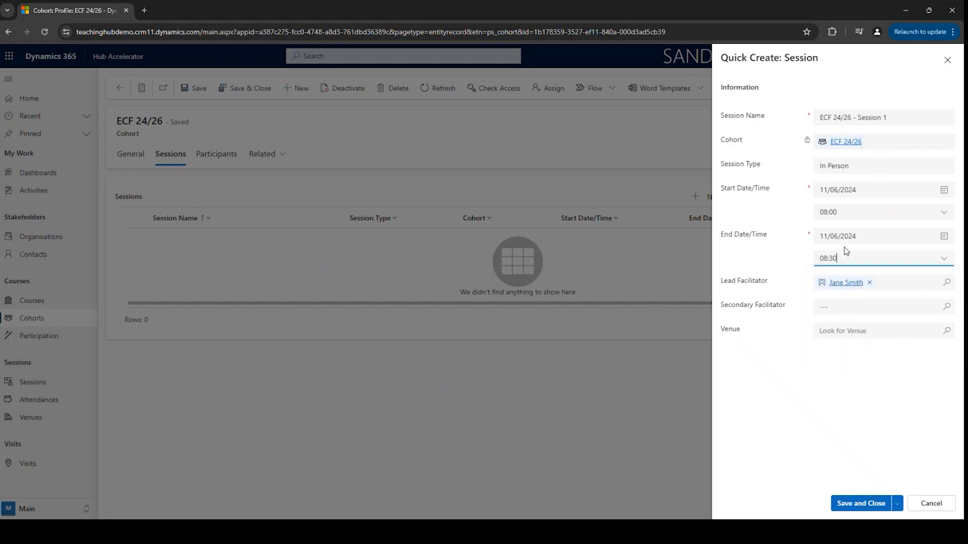
pyautogui.press('BackSpace')
pyautogui.press('BackSpace')
pyautogui.write('45')
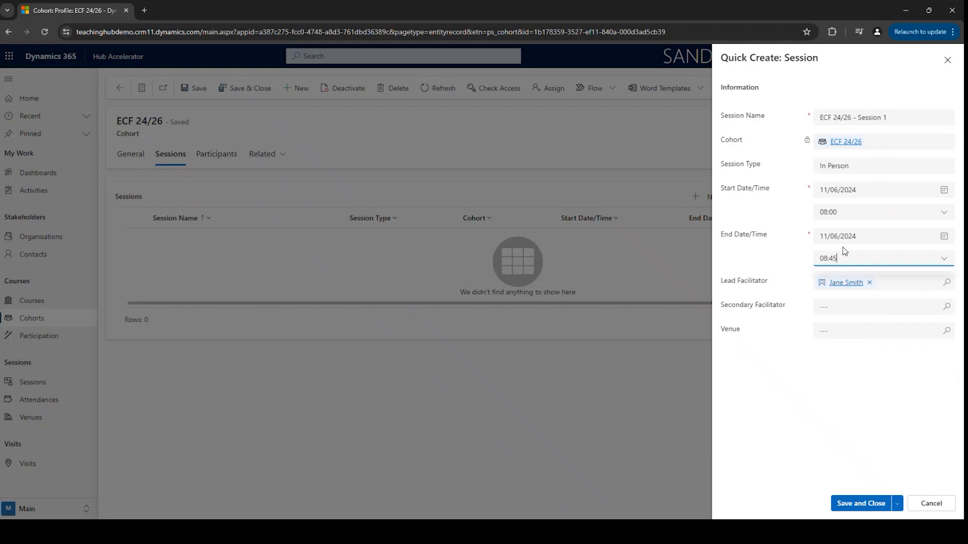
# Save the session with Stadium MK as its venue, and start another new session for the cohort
pyautogui.click(812, 384)
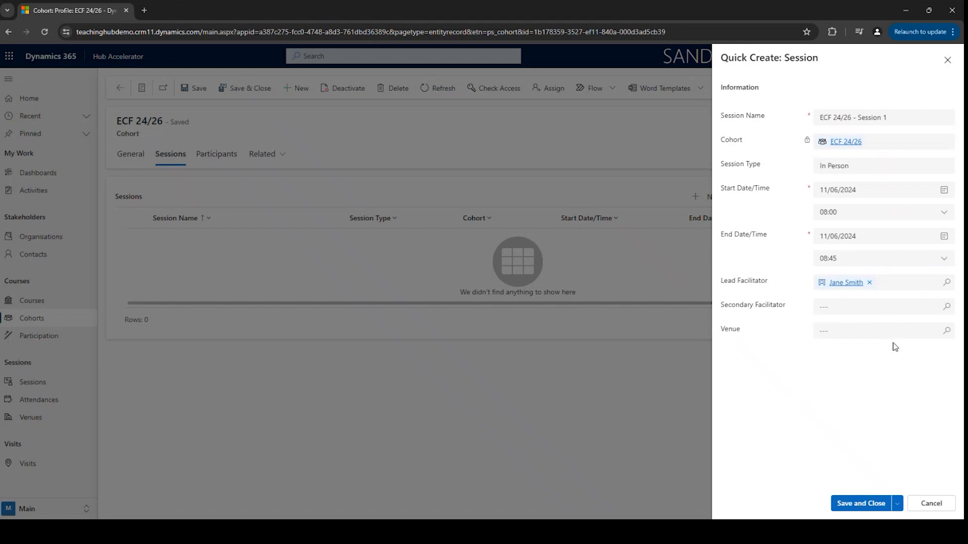
pyautogui.click(945, 335)
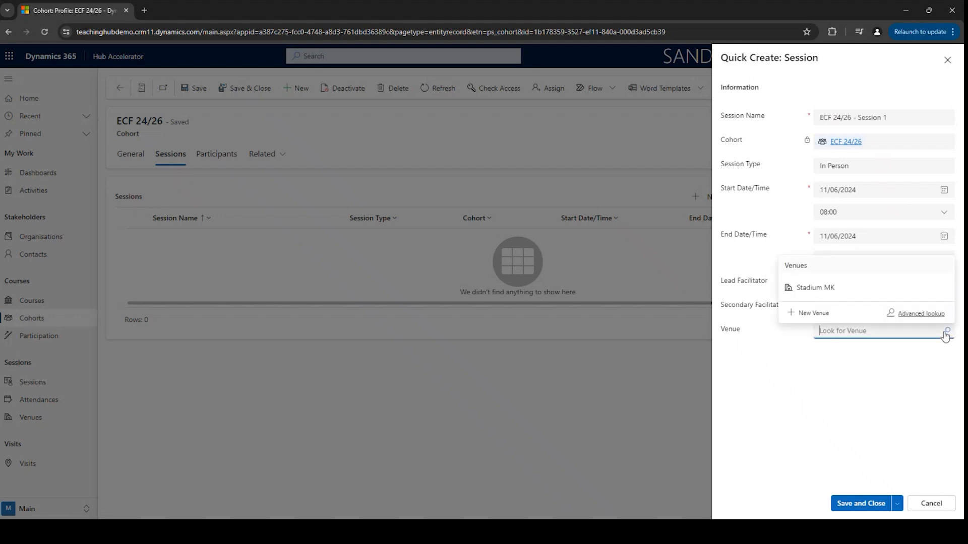
pyautogui.click(807, 287)
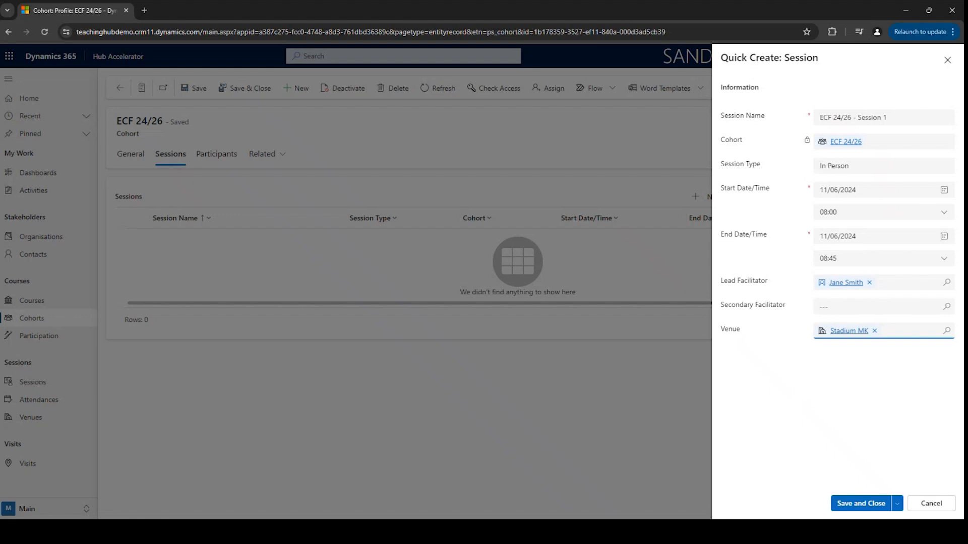
pyautogui.click(855, 503)
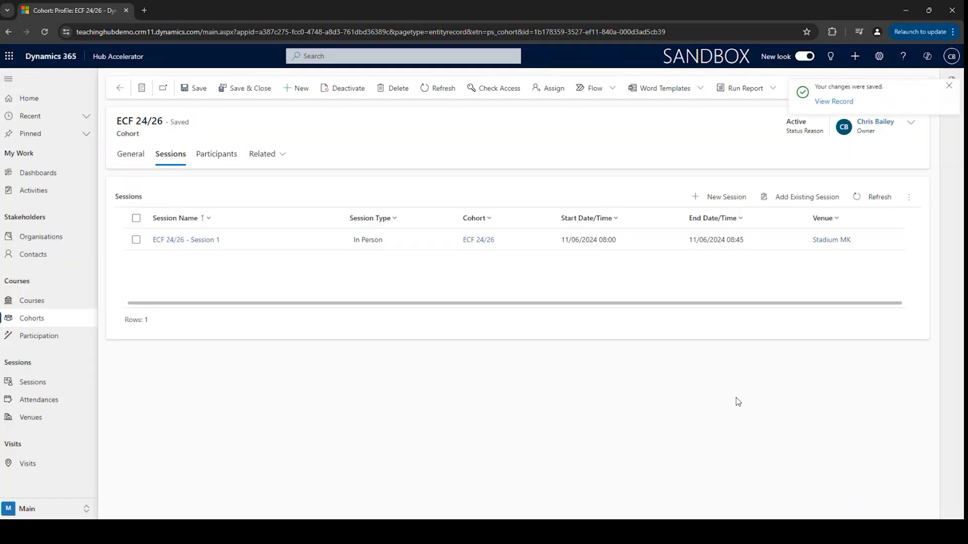
pyautogui.click(719, 196)
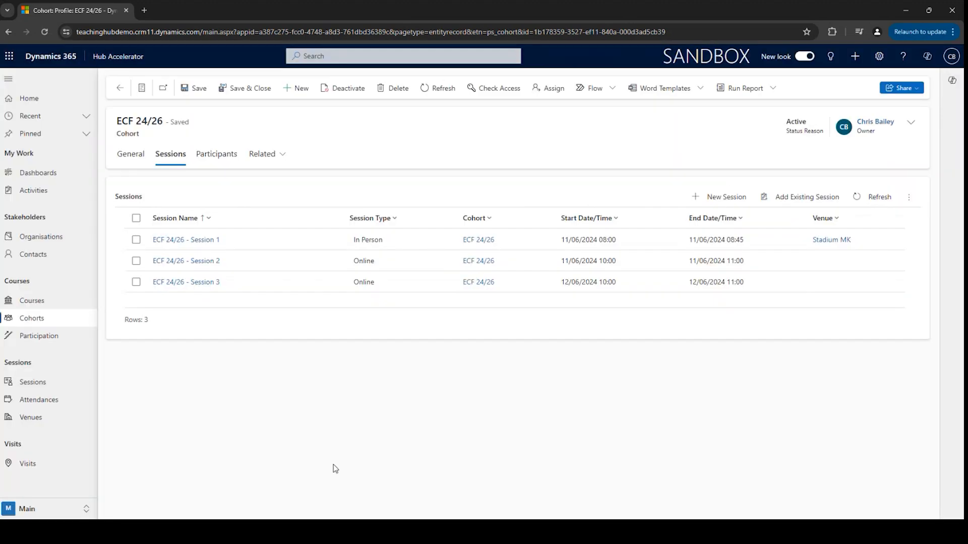
# Add a group named ECF - Group 1 to the cohort's participants, with the School 2 contact as facilitator, and save it
pyautogui.click(217, 154)
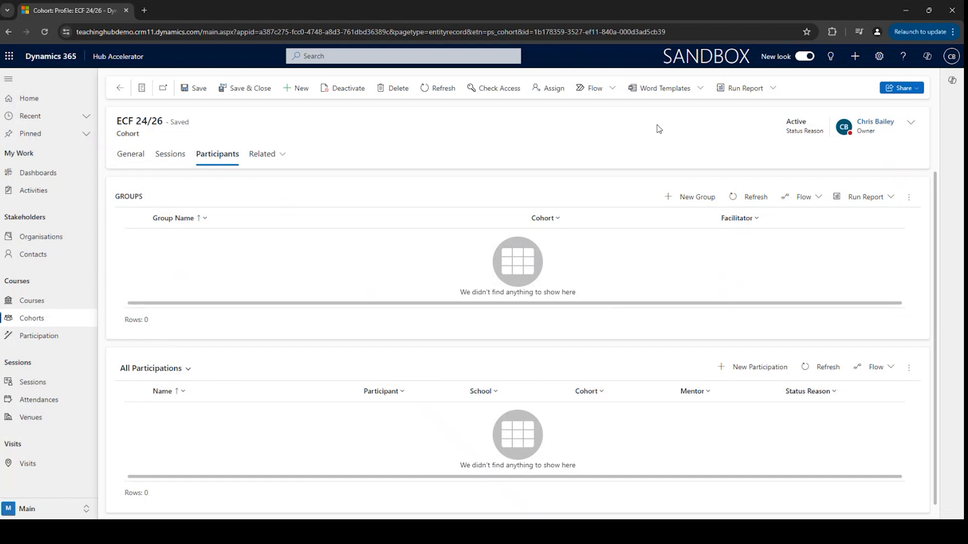
pyautogui.click(677, 196)
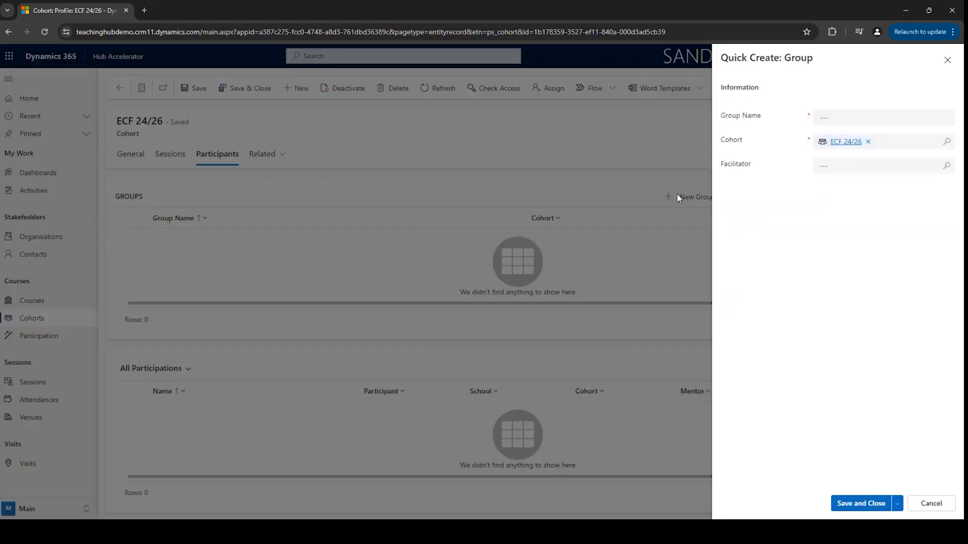
pyautogui.click(871, 114)
pyautogui.write('ECF - Group 1')
pyautogui.click(945, 167)
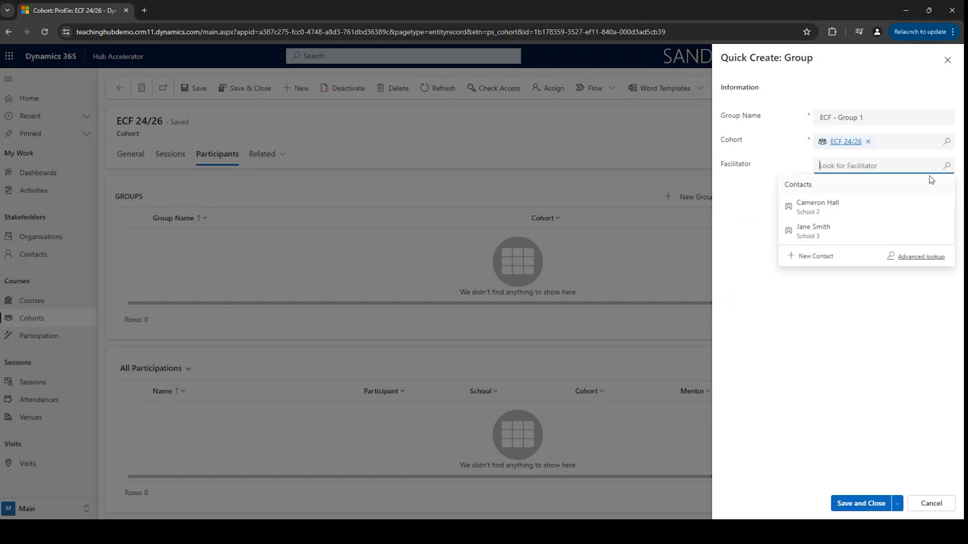
pyautogui.click(845, 209)
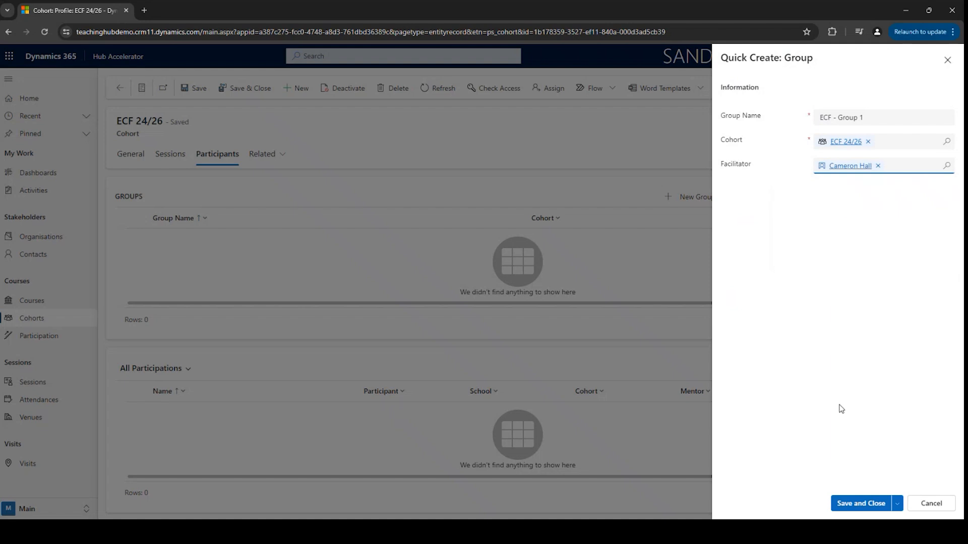
pyautogui.click(849, 503)
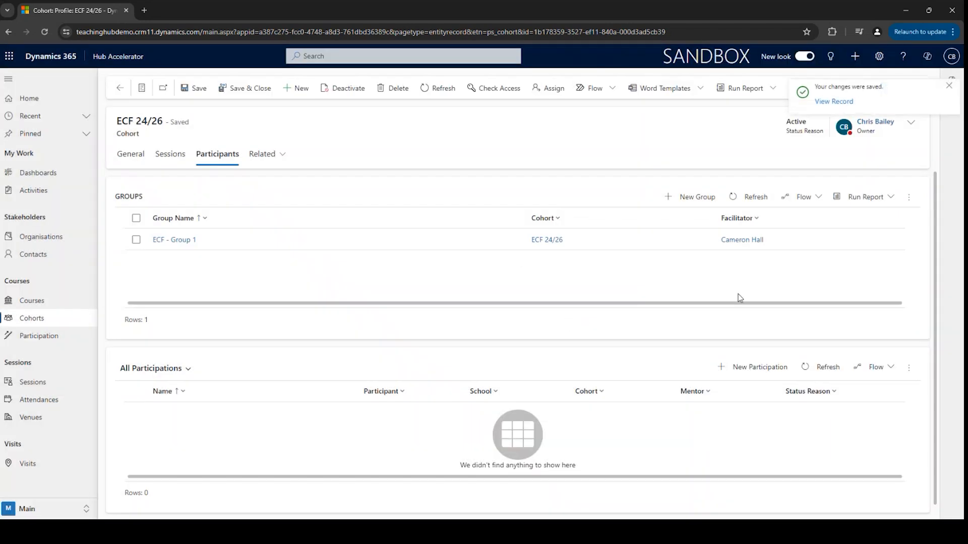
# Start a new participation for the cohort with School 1, its first listed contact as participant, and the group ECF - Group 1
pyautogui.click(720, 372)
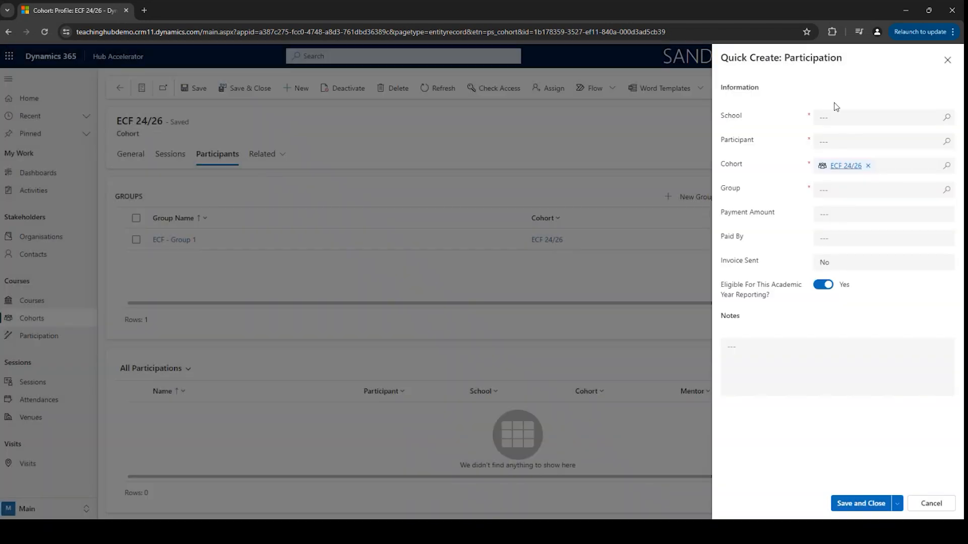
pyautogui.click(947, 118)
pyautogui.click(838, 157)
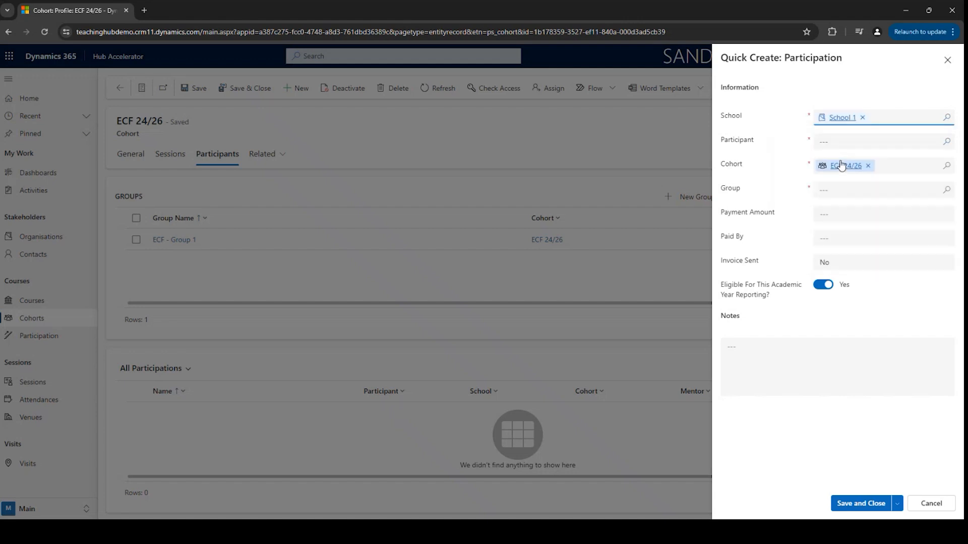
pyautogui.click(947, 143)
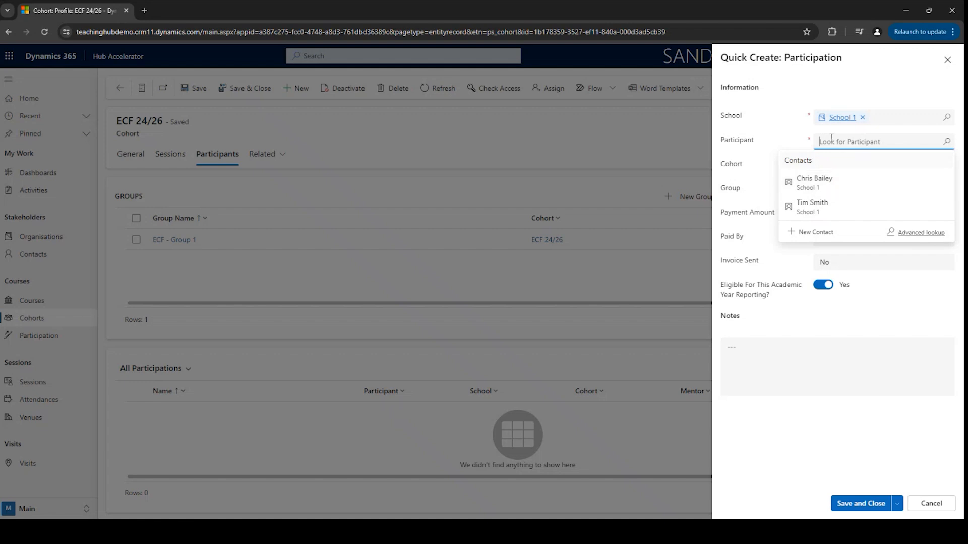
pyautogui.click(838, 181)
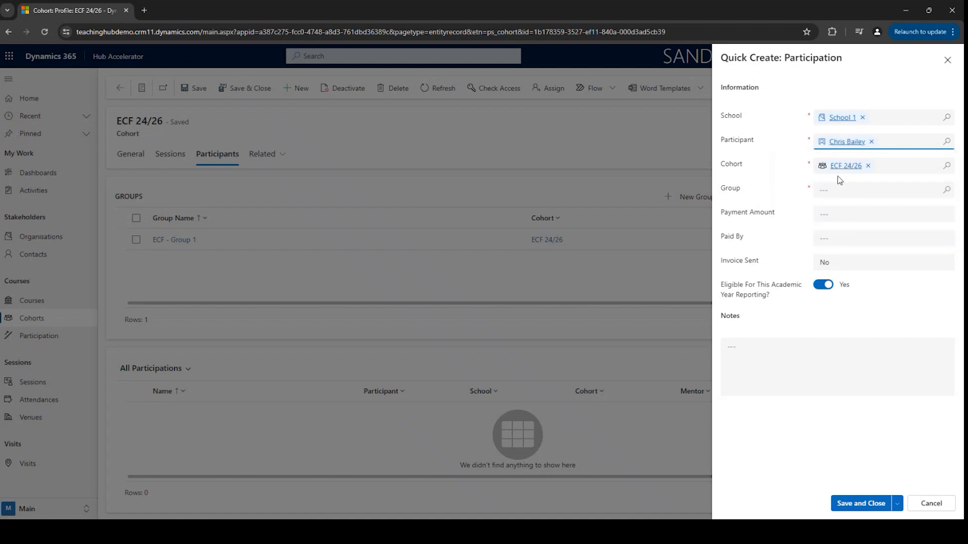
pyautogui.click(946, 190)
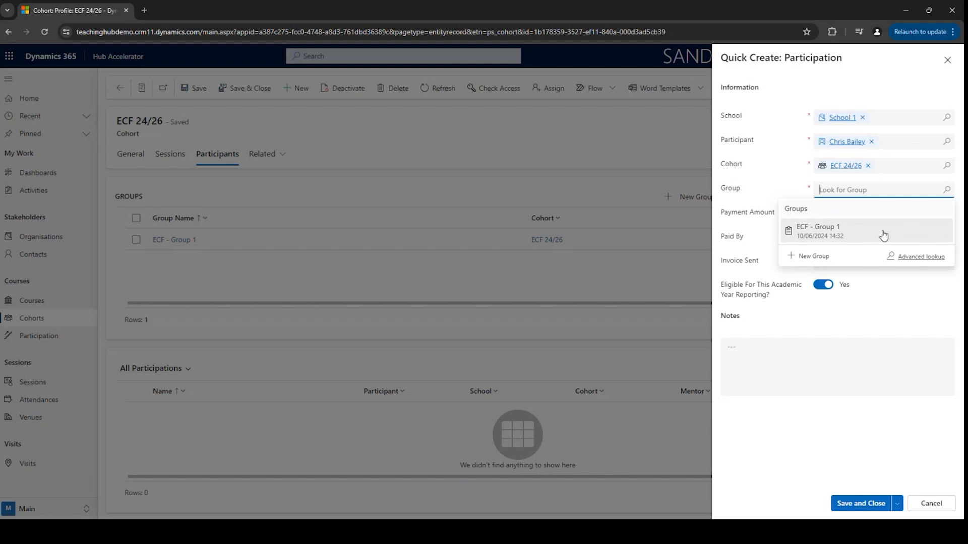
pyautogui.click(833, 235)
# Set the participation's payment amount to £100, keep it eligible for this academic year's reporting, and save it
pyautogui.click(831, 209)
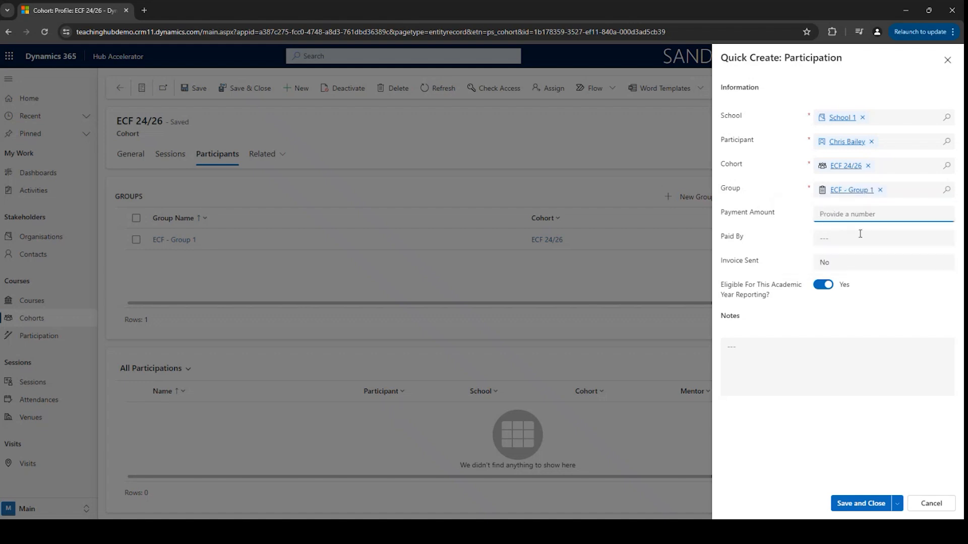
pyautogui.write('100')
pyautogui.click(754, 206)
pyautogui.click(813, 285)
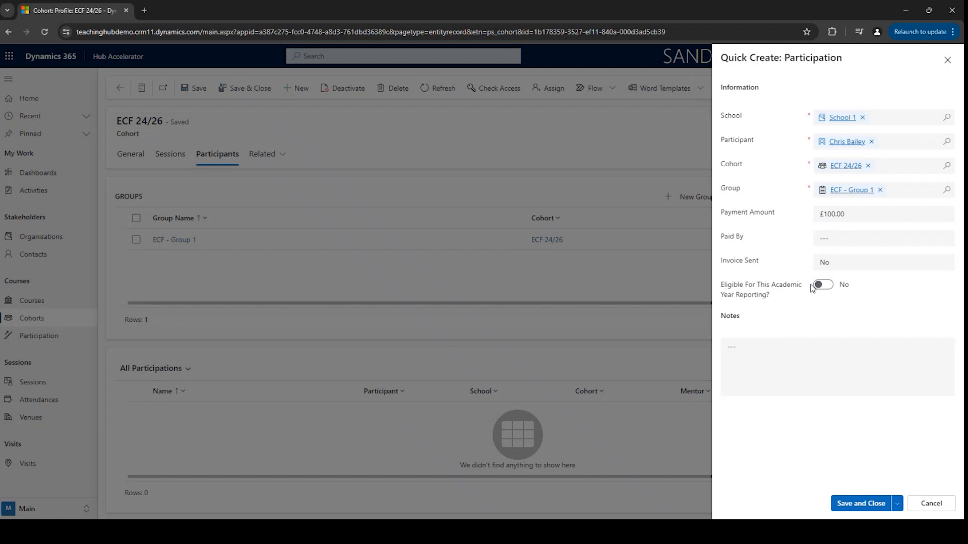
pyautogui.click(819, 286)
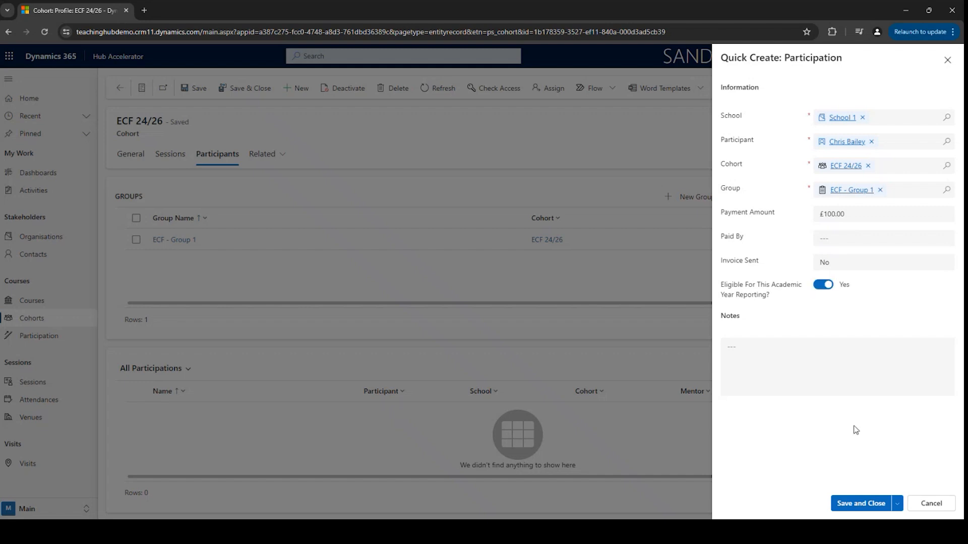
pyautogui.click(860, 505)
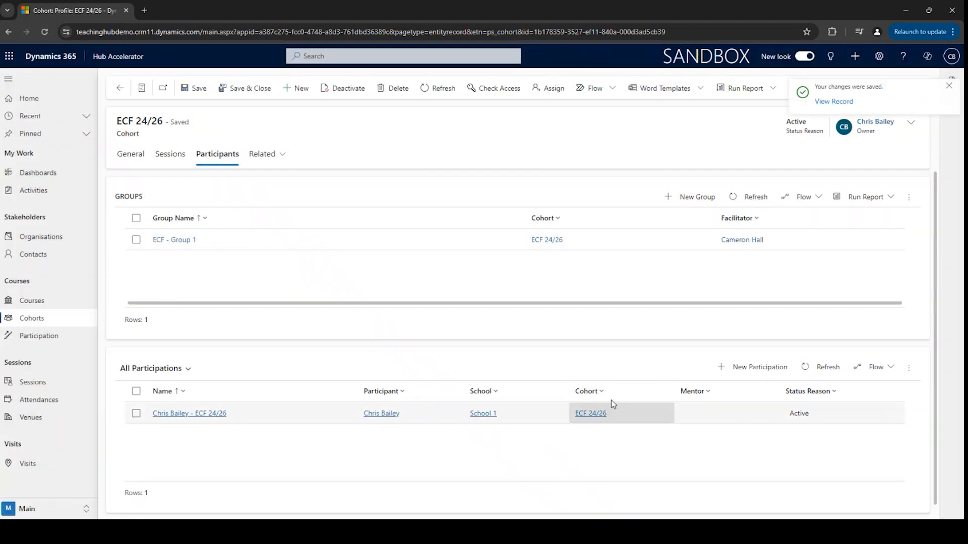
# Recalculate the cohort's total of participant payments and number of participants, and refresh the record
pyautogui.click(132, 156)
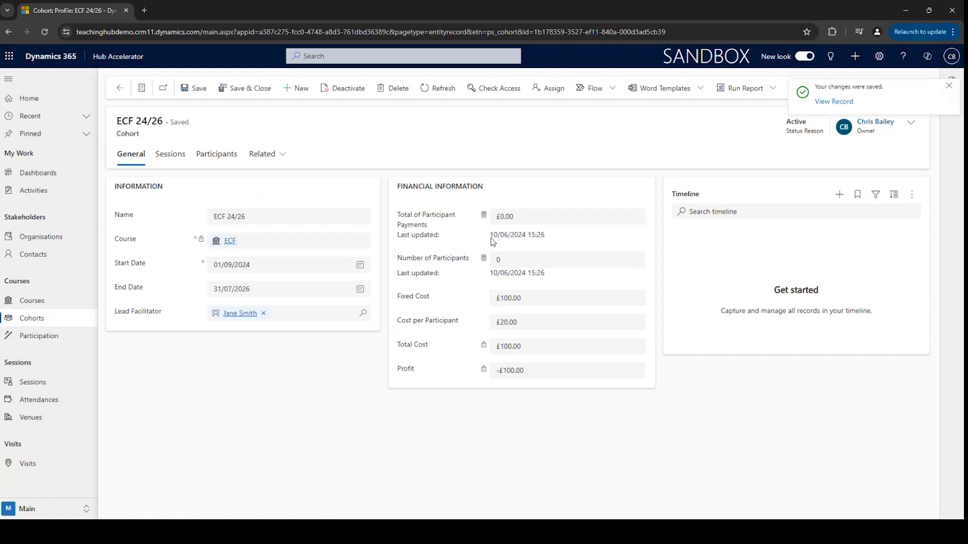
pyautogui.click(485, 217)
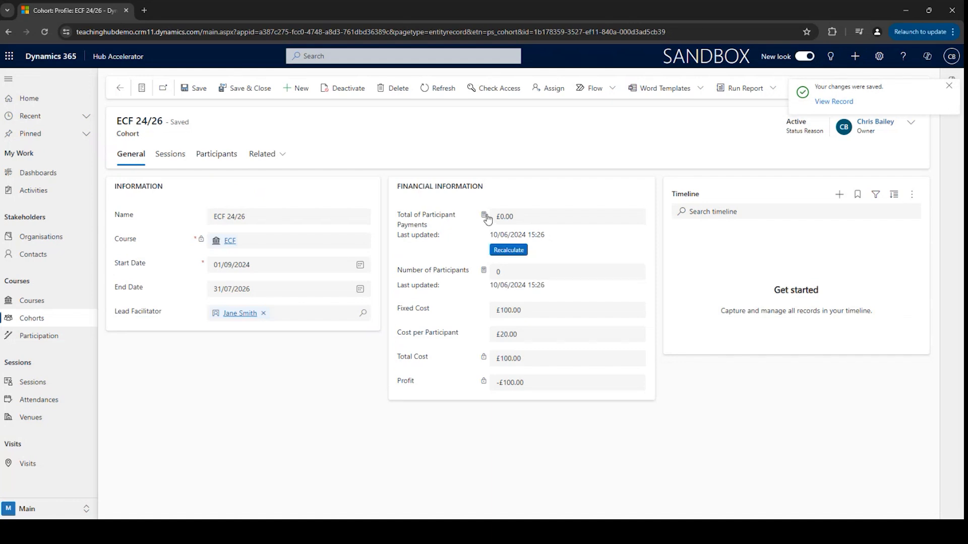
pyautogui.click(509, 252)
pyautogui.click(483, 270)
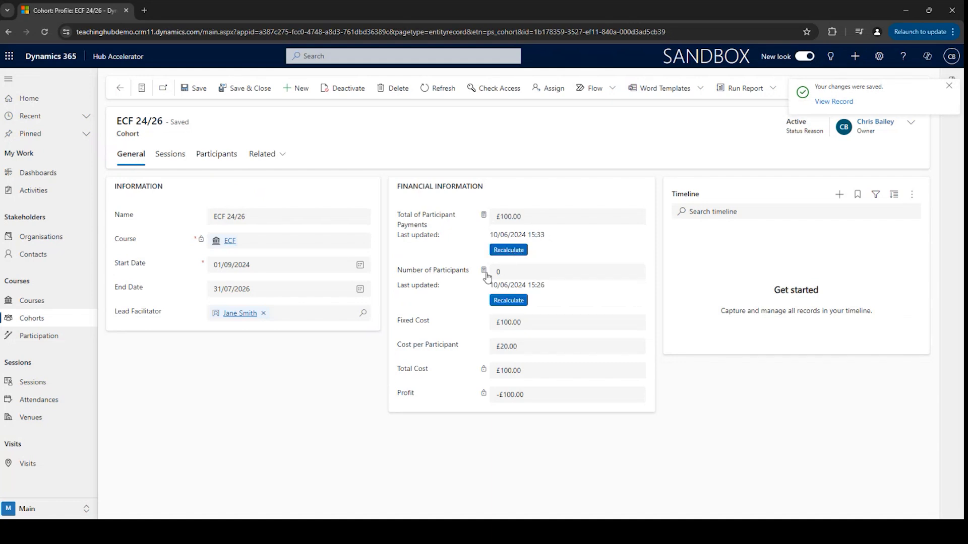
pyautogui.click(509, 300)
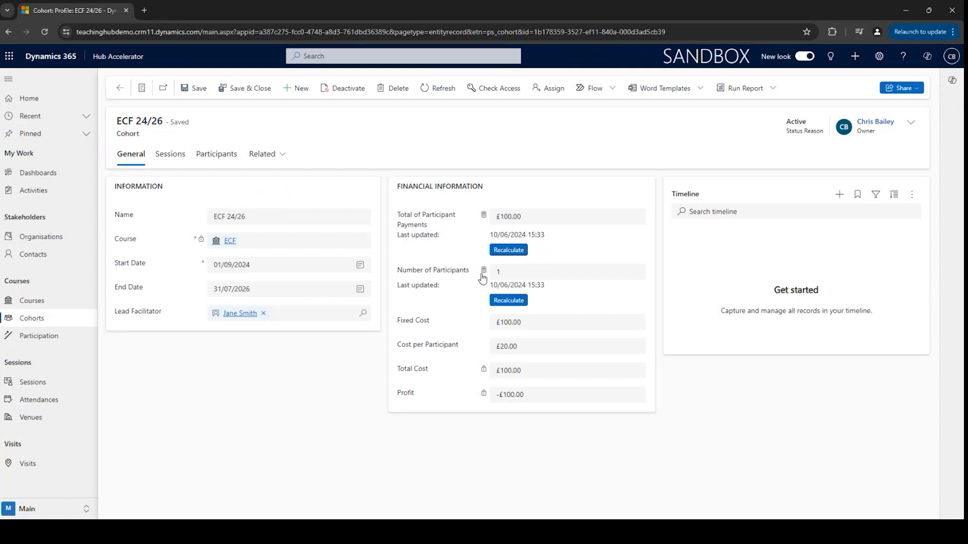
pyautogui.click(483, 217)
pyautogui.click(483, 258)
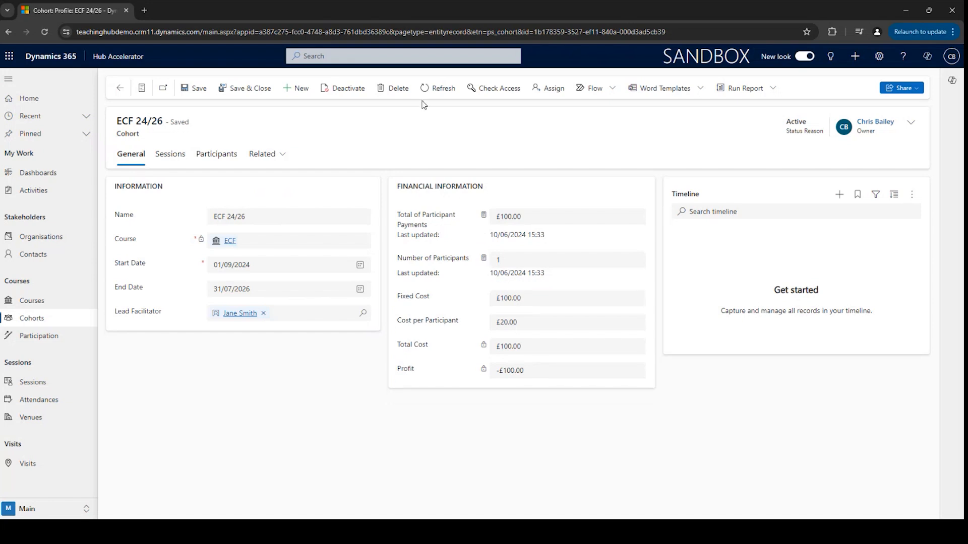
pyautogui.click(426, 90)
# Review the cohort's participations, recalculate its financial rollups again to include the added participants, and refresh the cohort
pyautogui.click(222, 155)
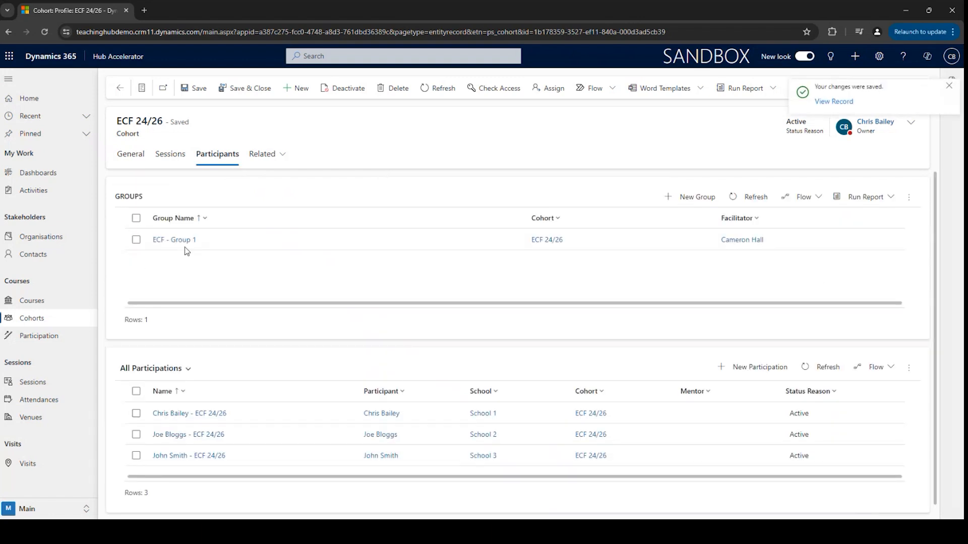
pyautogui.click(137, 155)
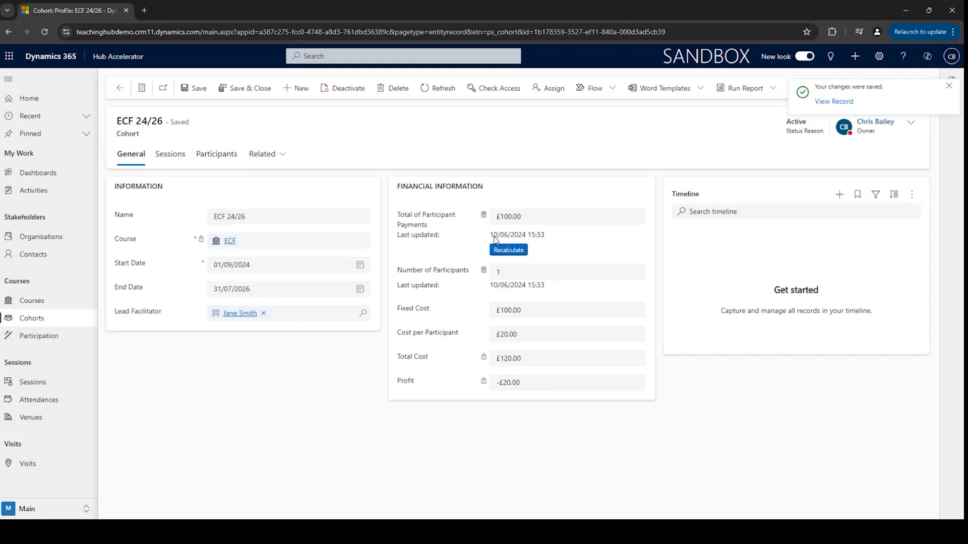
pyautogui.click(507, 249)
pyautogui.moveTo(504, 284)
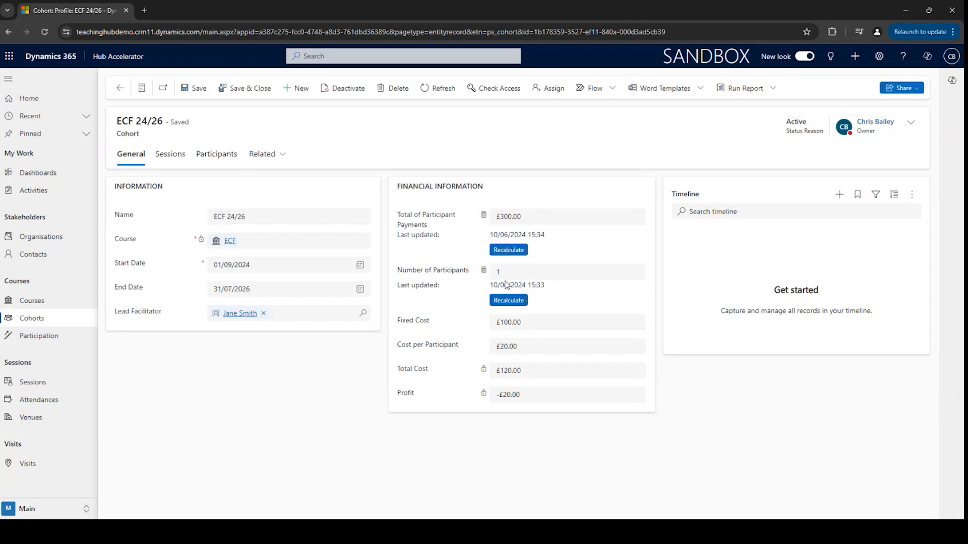
pyautogui.click(440, 93)
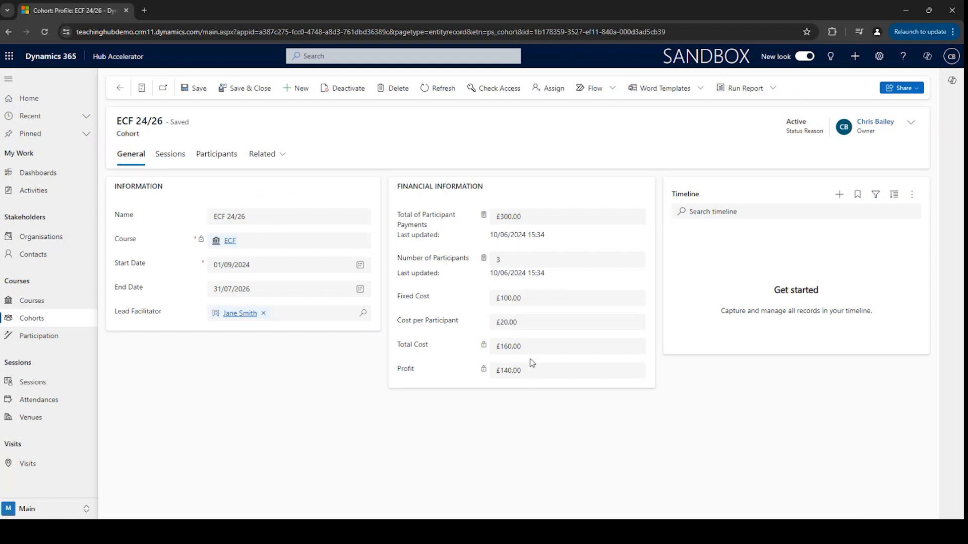
# Open ECF 24/26 - Session 1 from the cohort's sessions, check its attendees and return to its general details
pyautogui.click(216, 162)
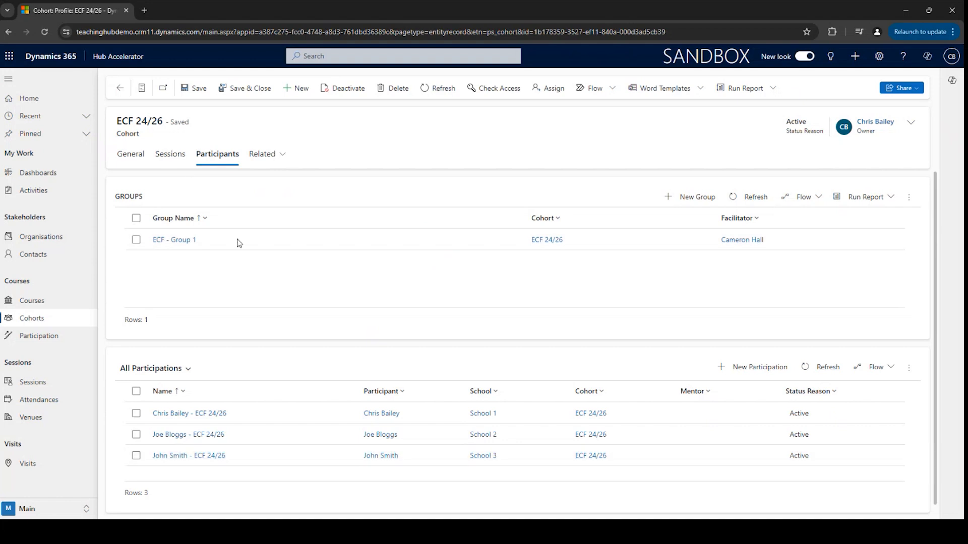
pyautogui.click(176, 154)
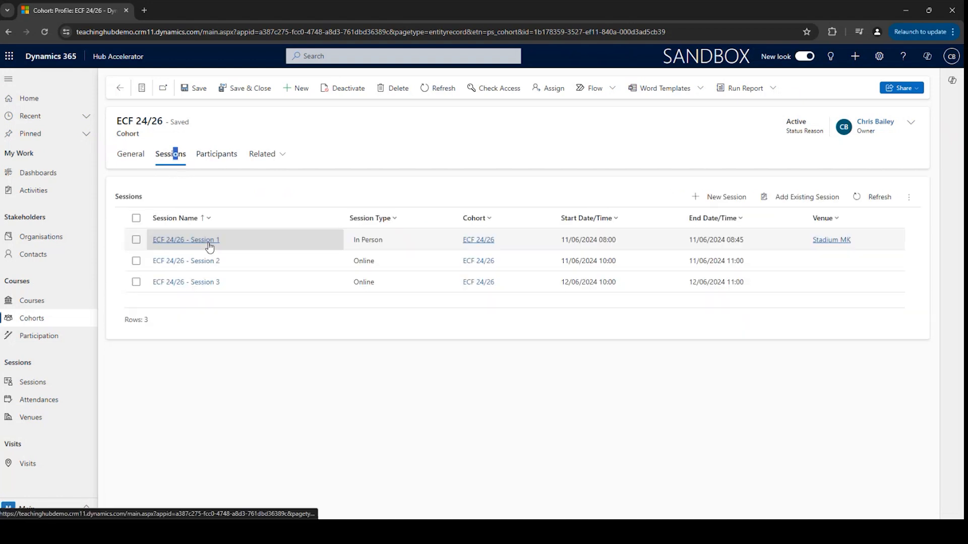
pyautogui.click(208, 242)
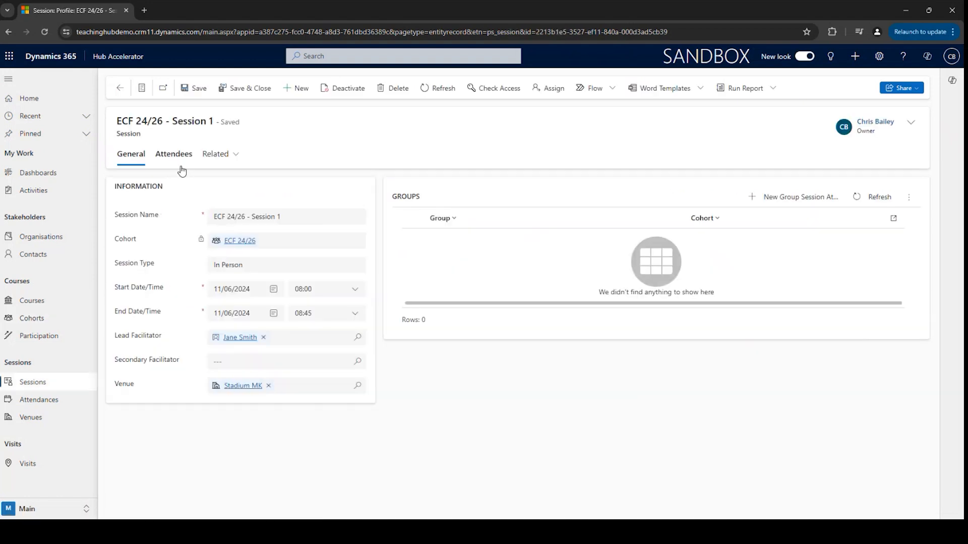
pyautogui.click(183, 166)
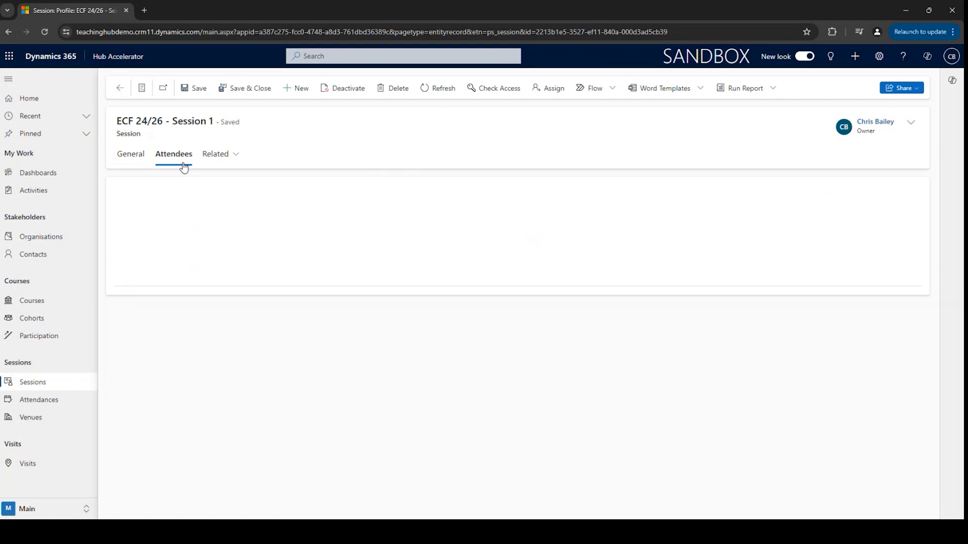
pyautogui.click(140, 157)
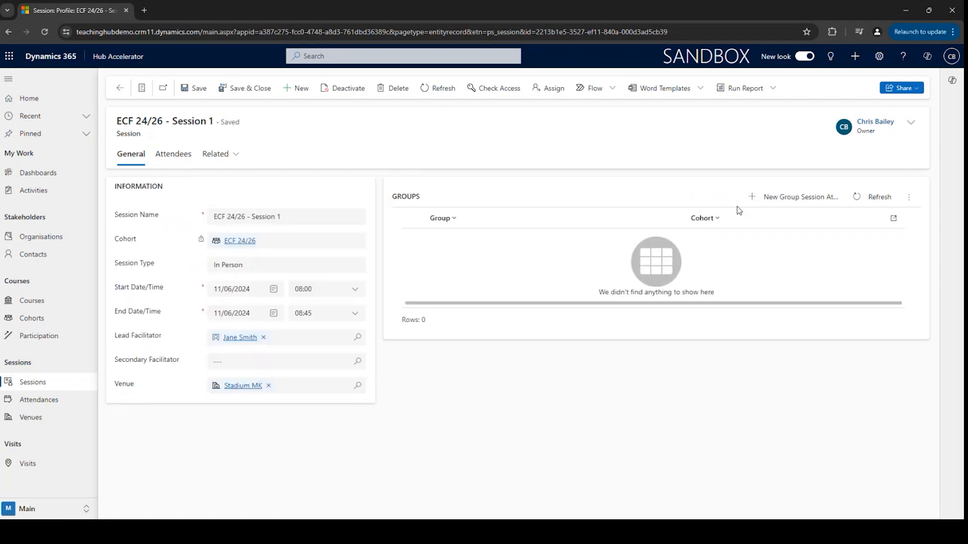
# Add ECF - Group 1 to the groups of ECF 24/26 - Session 1, save it, and refresh the session's attendees
pyautogui.click(754, 200)
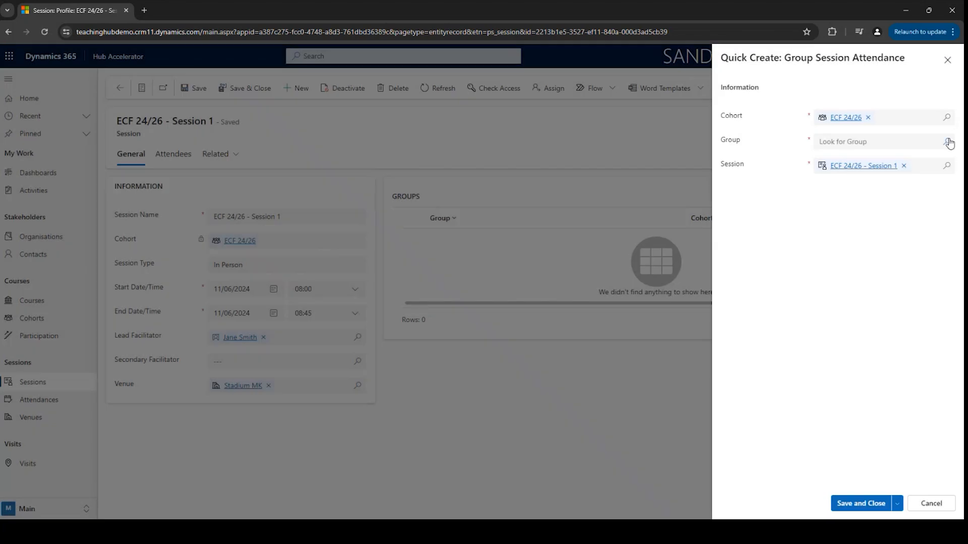
pyautogui.click(948, 144)
pyautogui.click(854, 183)
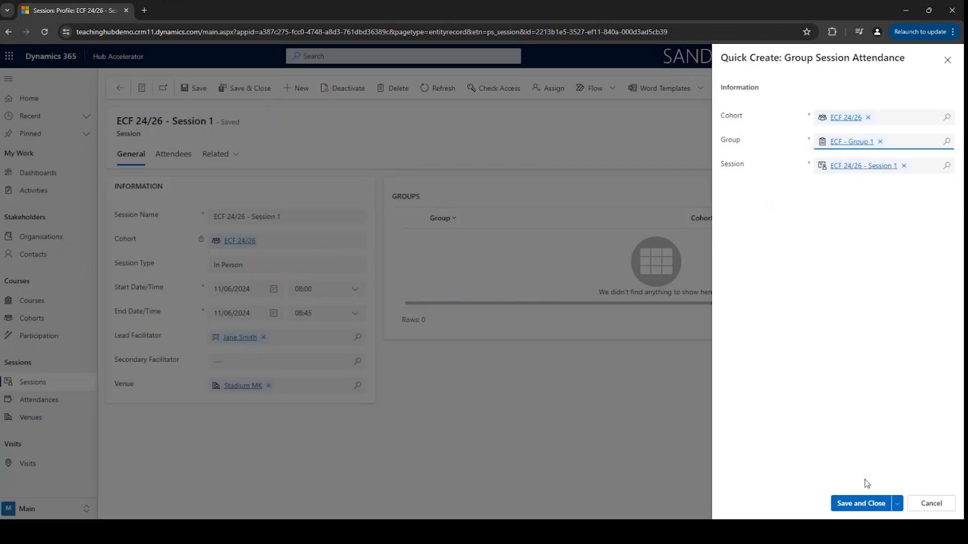
pyautogui.click(865, 504)
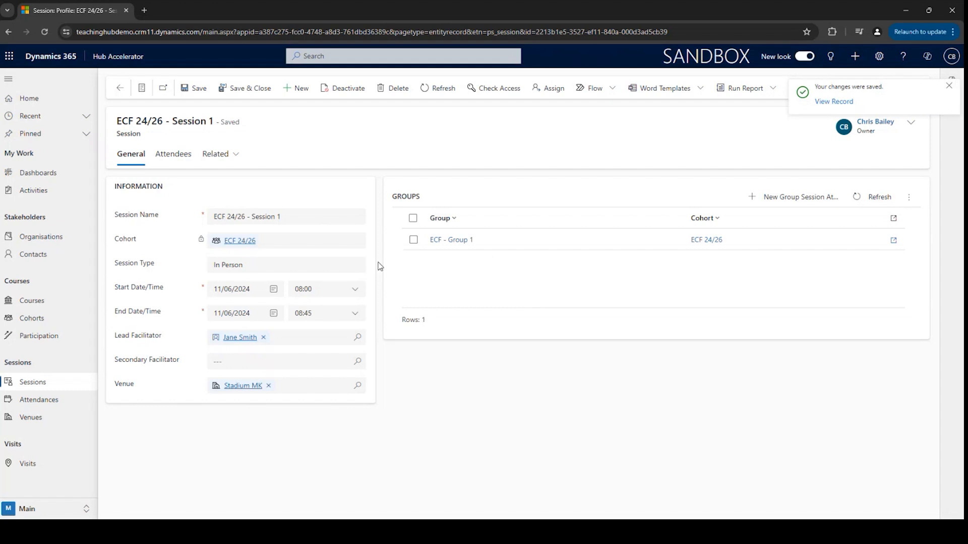
pyautogui.click(174, 164)
pyautogui.click(881, 200)
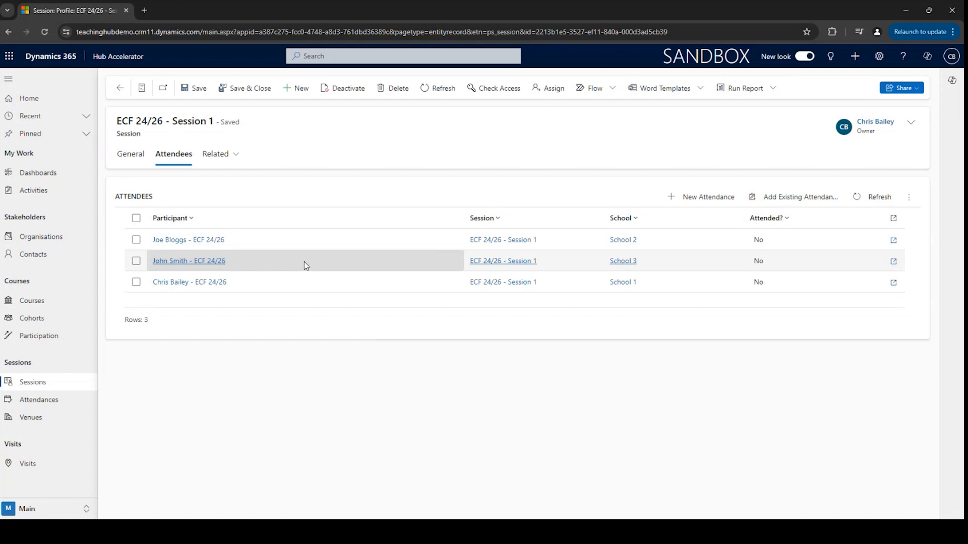
# Open the School 2 participant's attendance, try Attended as Yes, set it back to No, and return to the session without adding notes
pyautogui.doubleClick(284, 238)
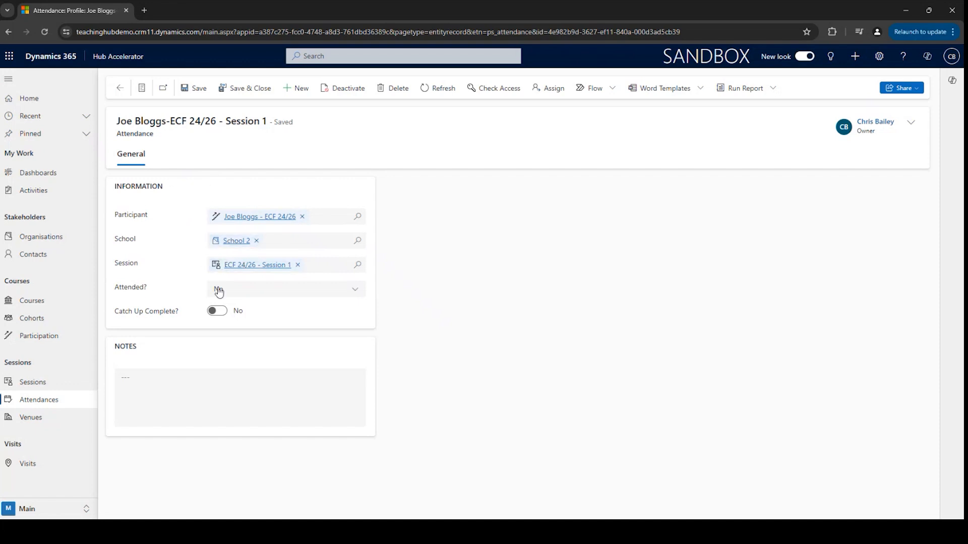
pyautogui.click(235, 292)
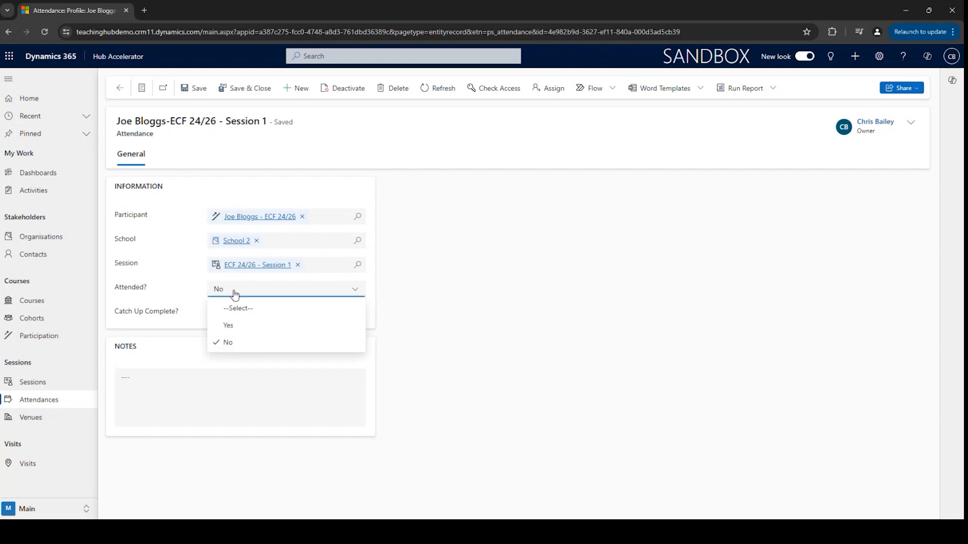
pyautogui.click(229, 326)
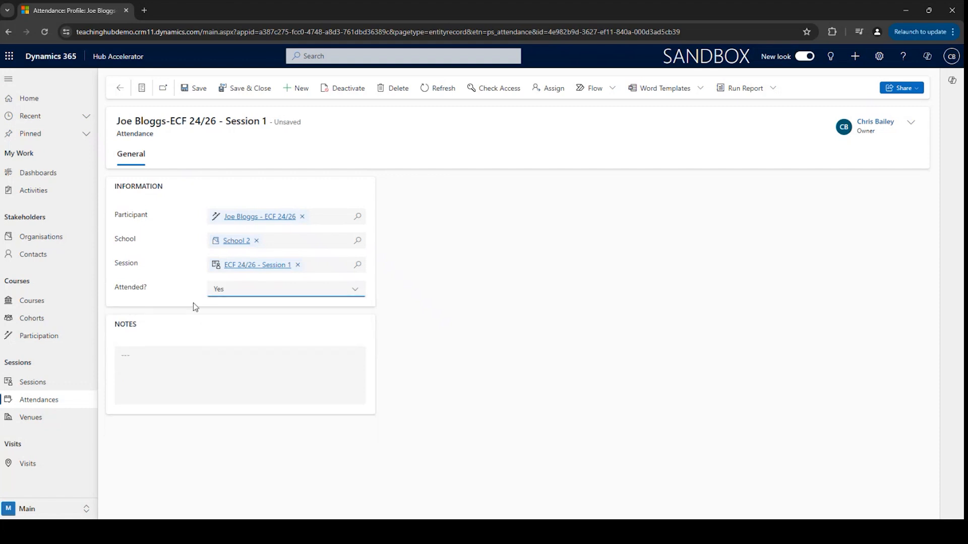
pyautogui.click(242, 295)
pyautogui.click(240, 347)
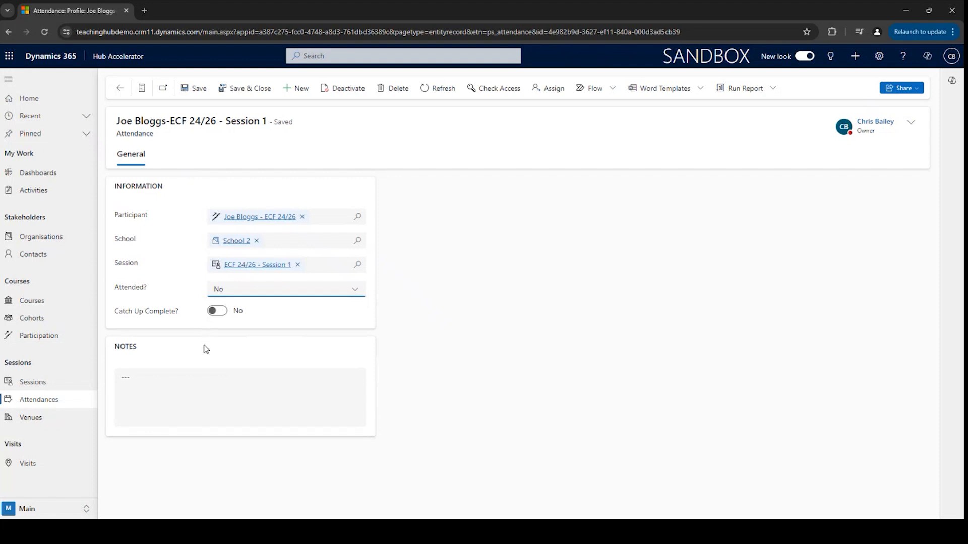
pyautogui.click(167, 392)
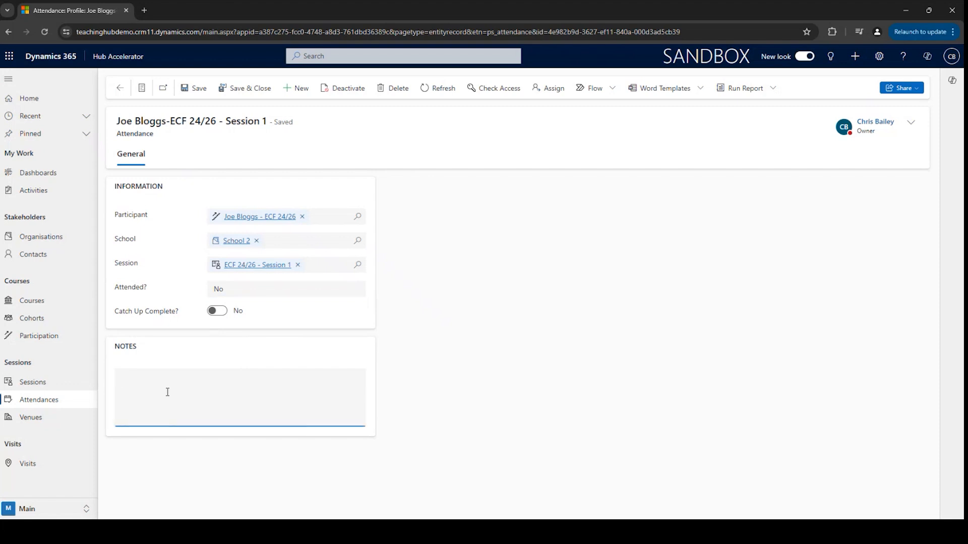
pyautogui.click(119, 88)
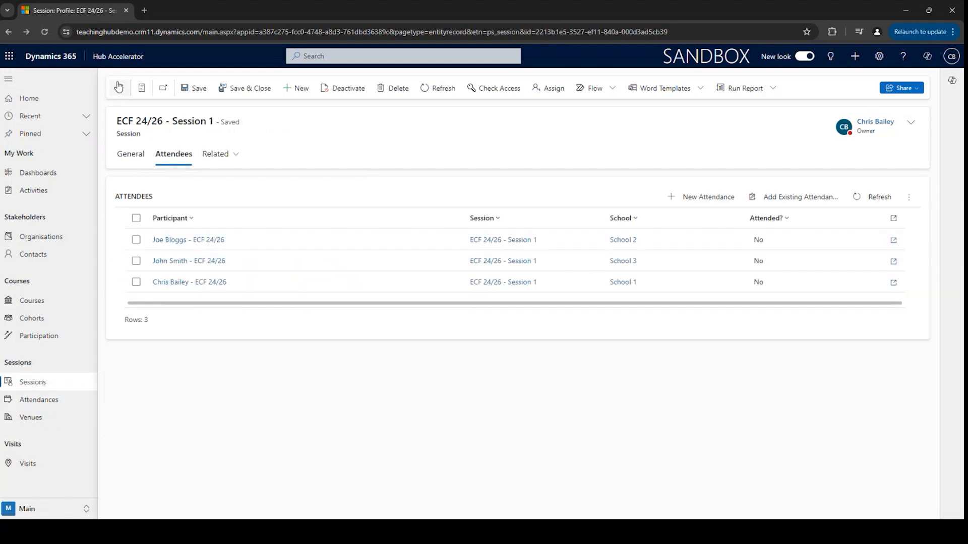
# Open ECF - Group 1 from the cohort's participants and add ECF 24/26 - Session 2 to its sessions
pyautogui.click(119, 89)
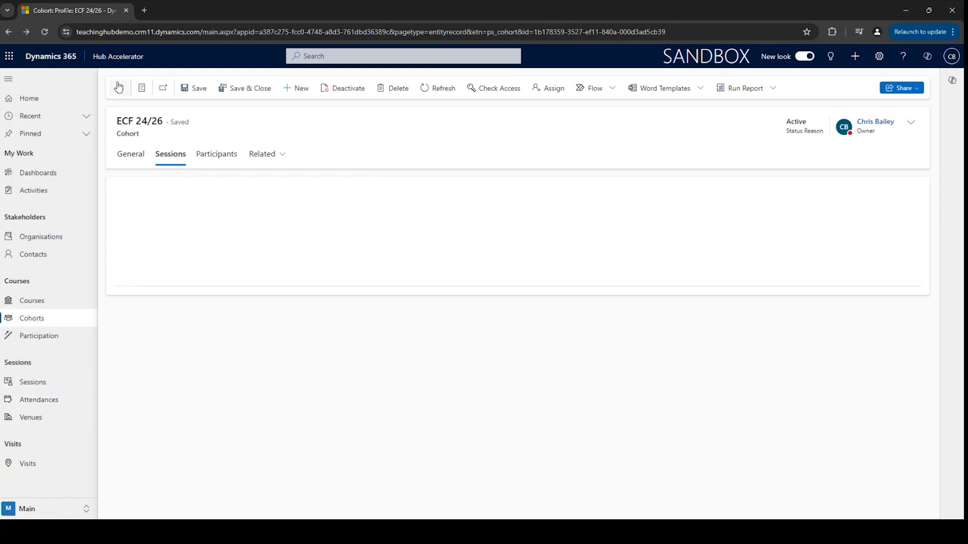
pyautogui.click(216, 155)
pyautogui.doubleClick(268, 237)
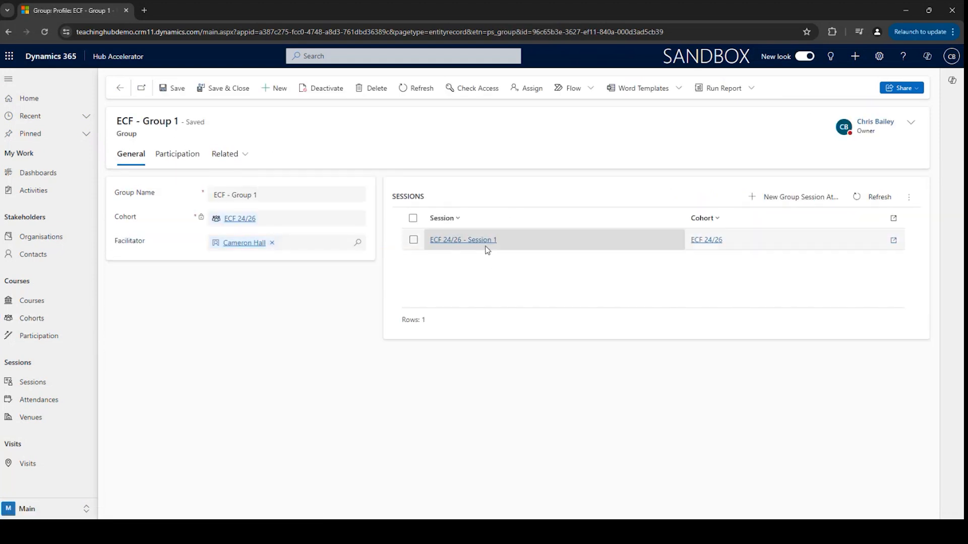
pyautogui.click(806, 205)
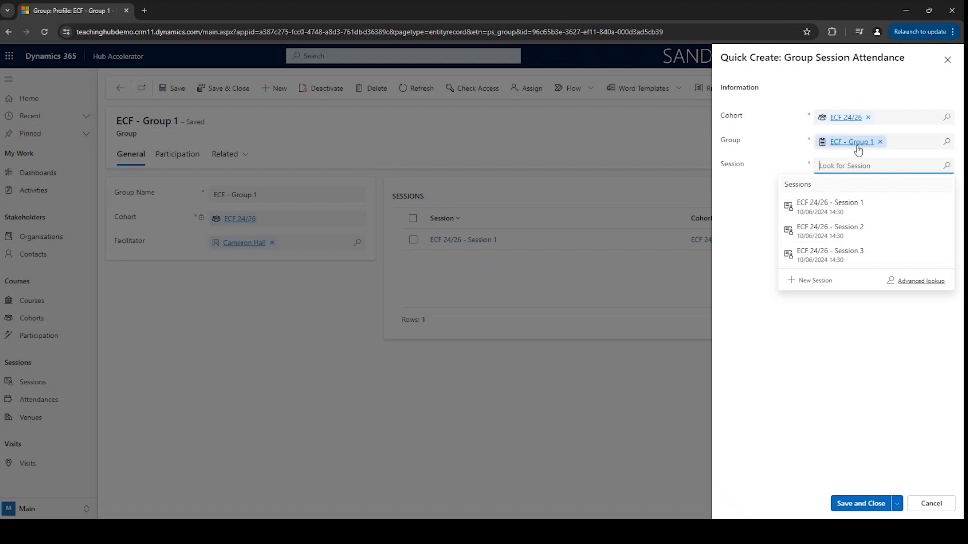
pyautogui.click(844, 227)
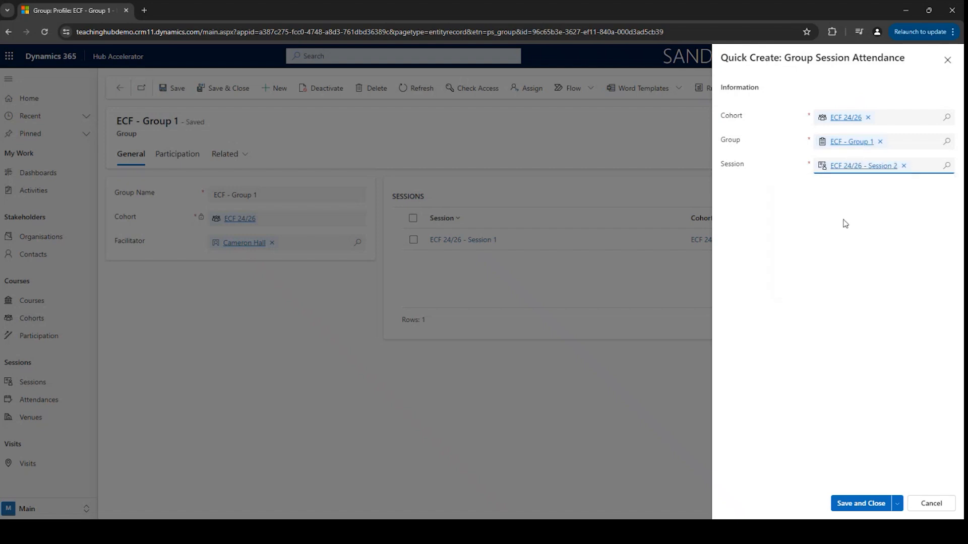
pyautogui.click(861, 503)
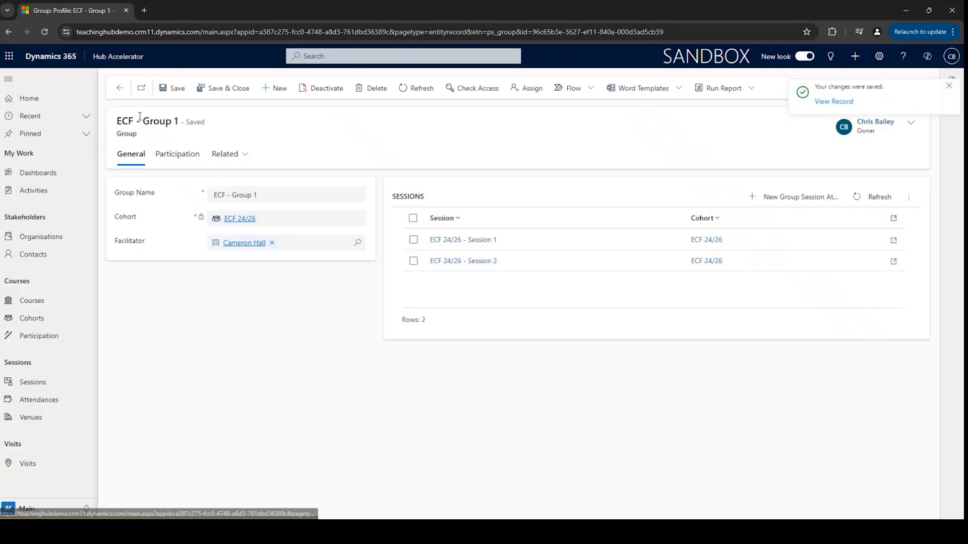
# Check the attendees of ECF 24/26 - Session 2, return to the cohort and review its general and financial details
pyautogui.click(459, 262)
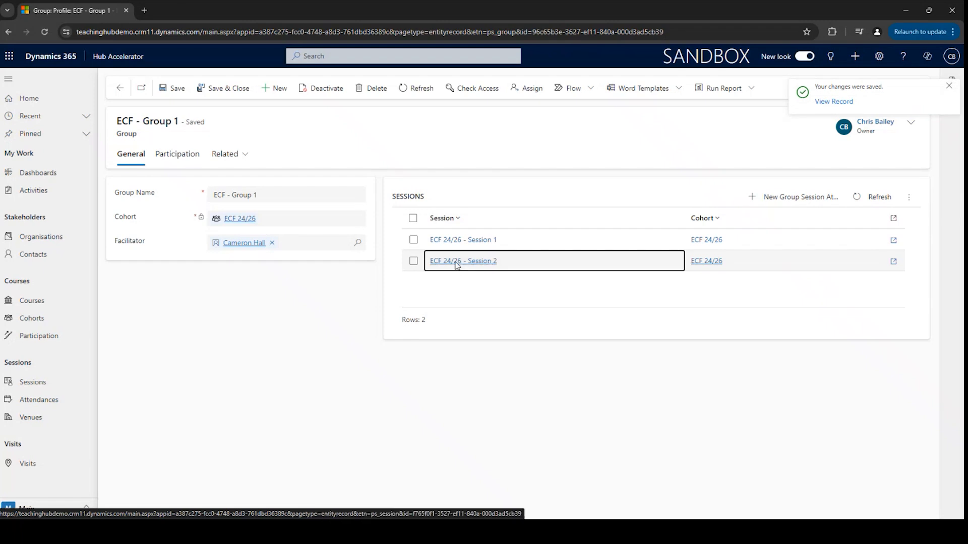
pyautogui.click(182, 163)
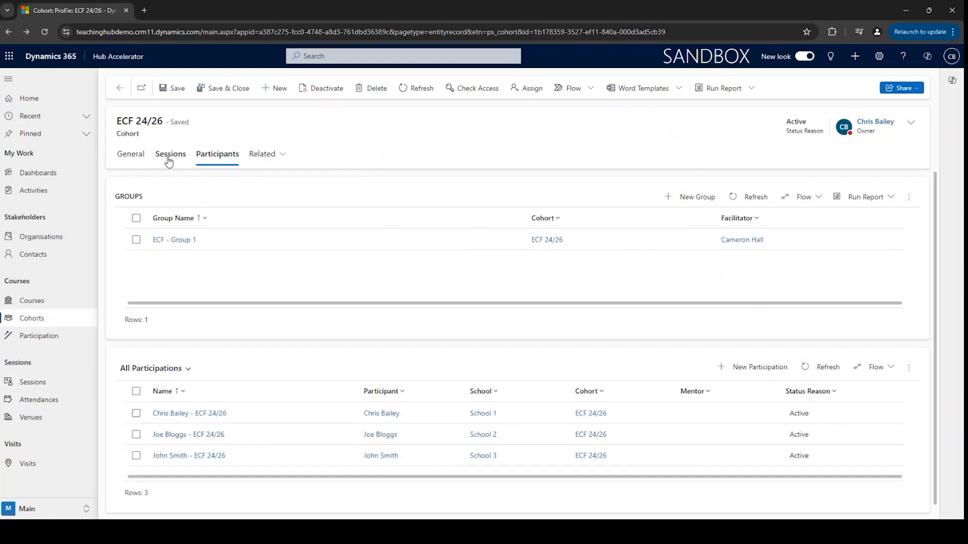
pyautogui.click(134, 156)
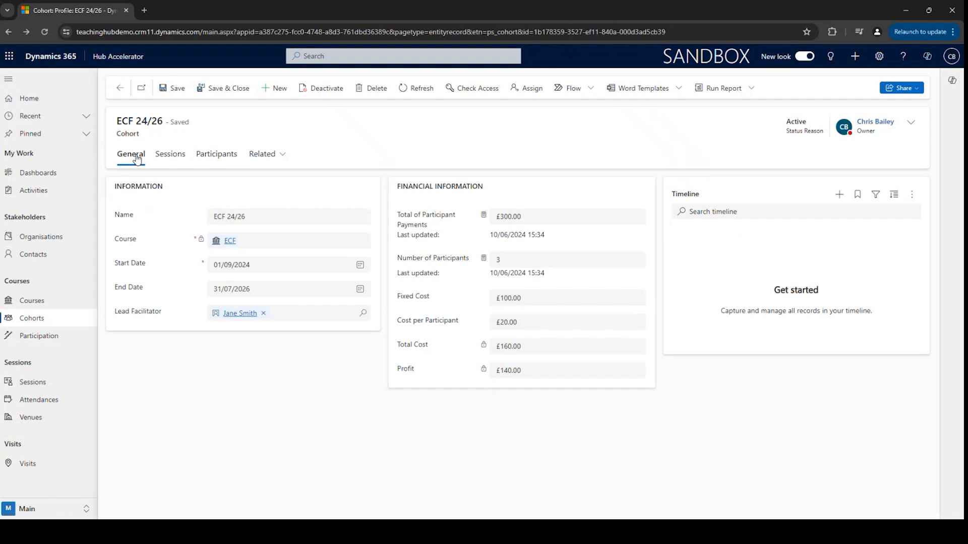
# Start a new participation in the ECF 24/26 cohort, choosing School 1 and the new participant's contact
pyautogui.click(221, 160)
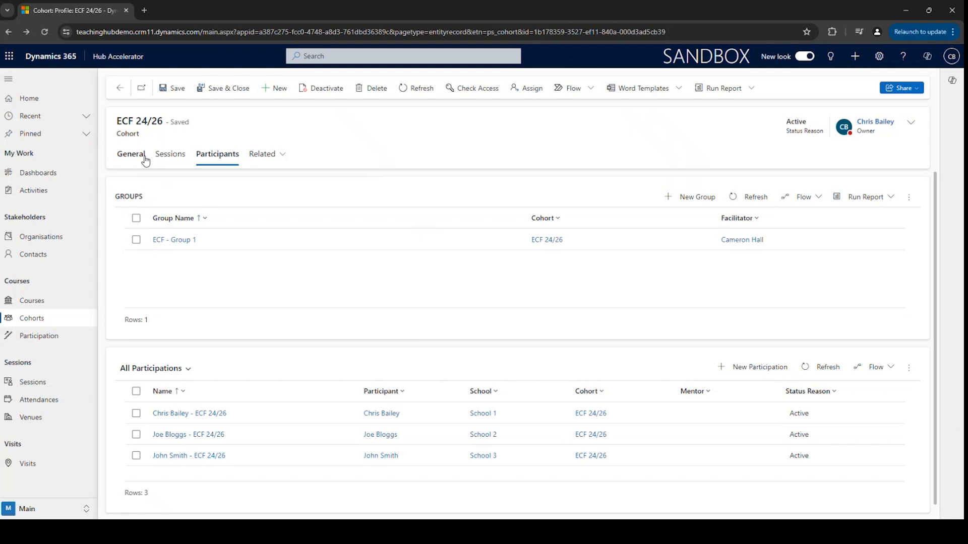
pyautogui.click(737, 376)
pyautogui.click(946, 118)
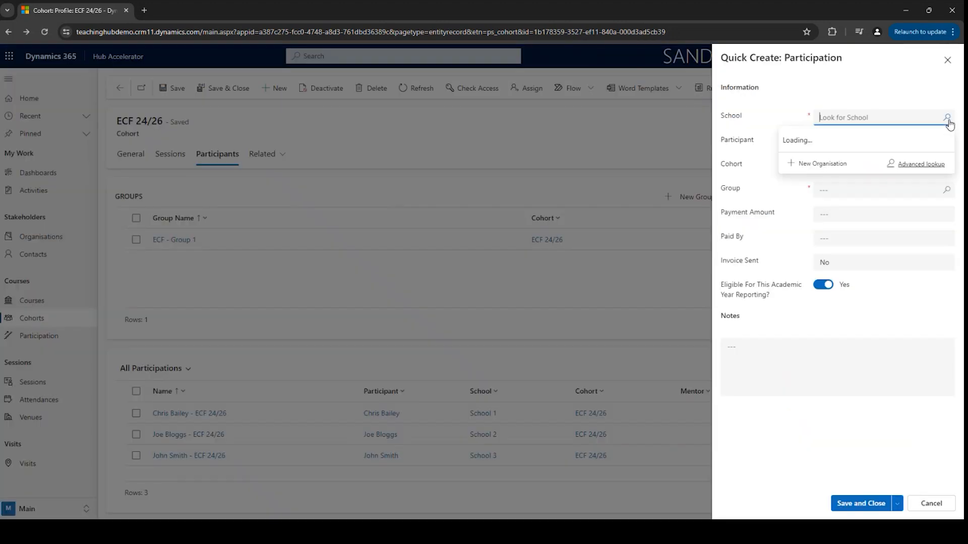
pyautogui.click(810, 158)
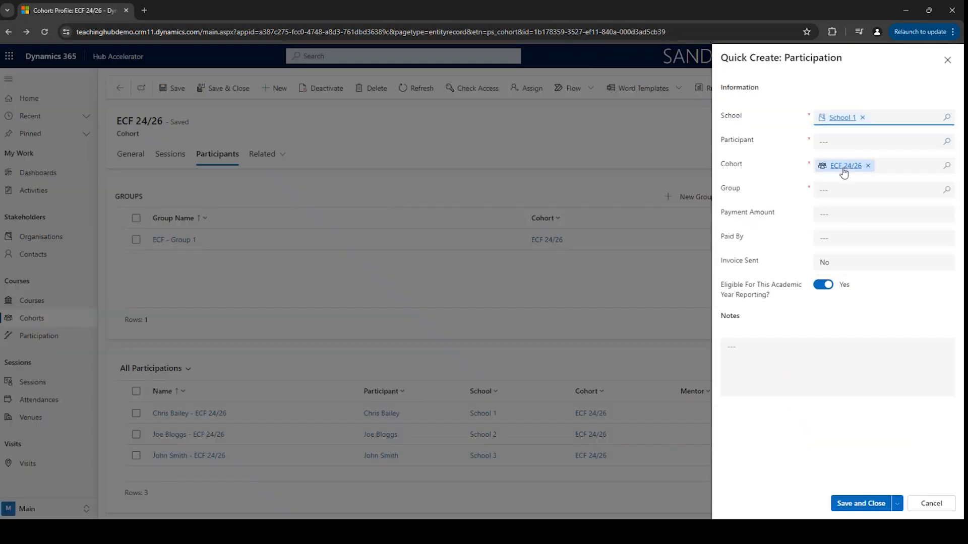
pyautogui.click(946, 141)
pyautogui.click(859, 207)
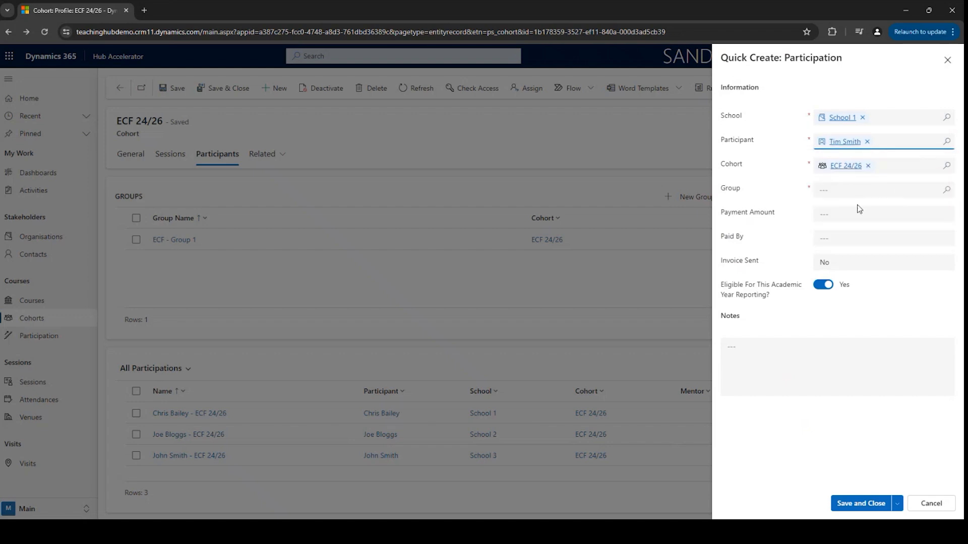
# Assign the participation to ECF - Group 1, set its payment amount to 100, and save it
pyautogui.click(948, 191)
pyautogui.click(867, 229)
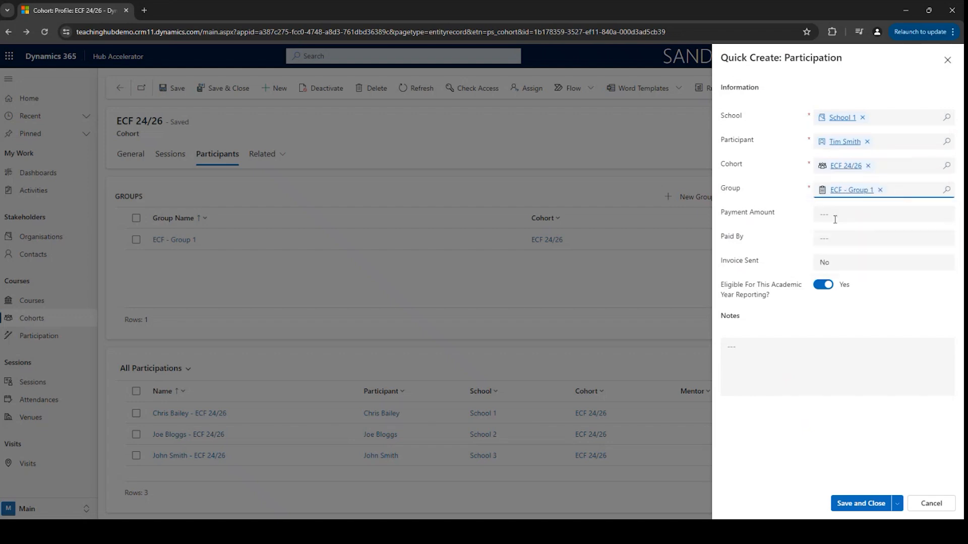
pyautogui.click(846, 218)
pyautogui.write('100')
pyautogui.click(862, 506)
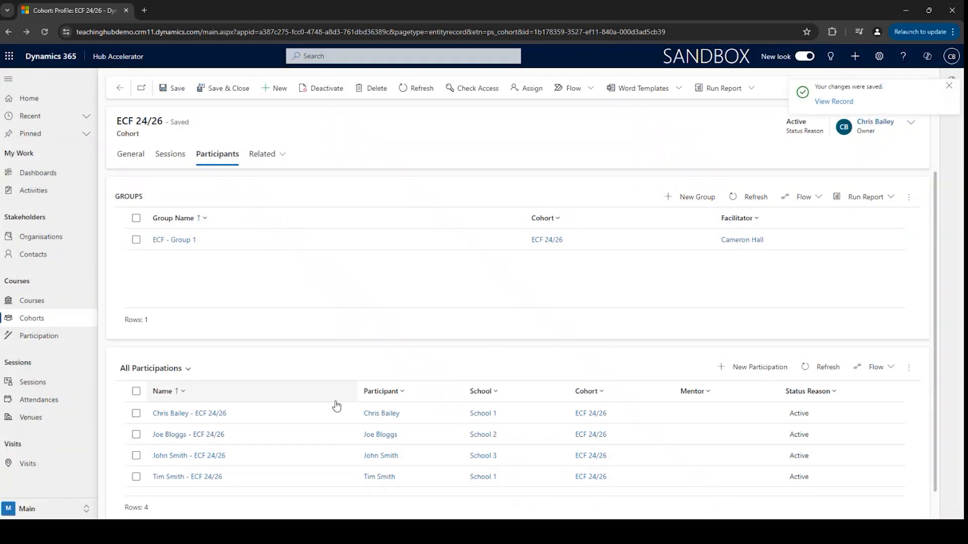
# Check ECF - Group 1's participations and the attendees of ECF 24/26 - Session 1 for the added participant
pyautogui.doubleClick(265, 233)
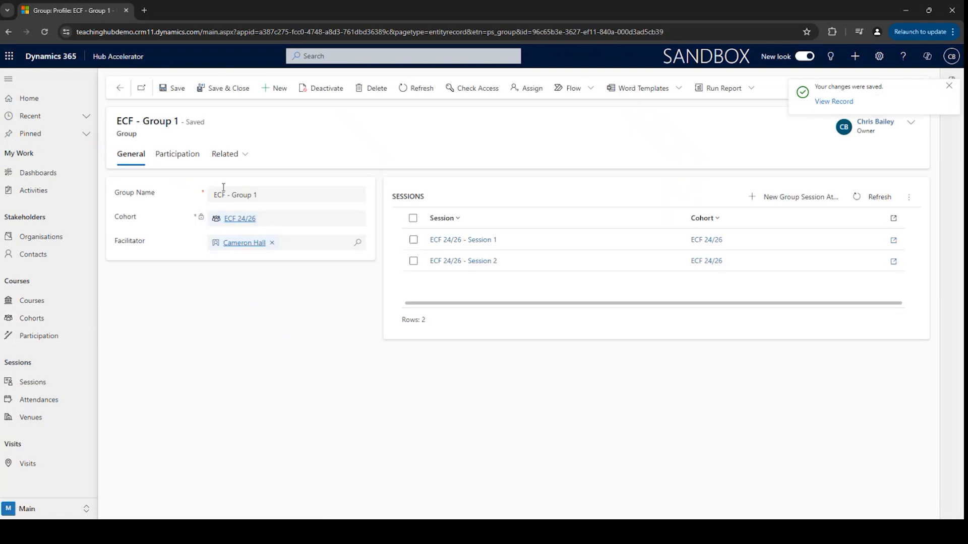
pyautogui.click(182, 161)
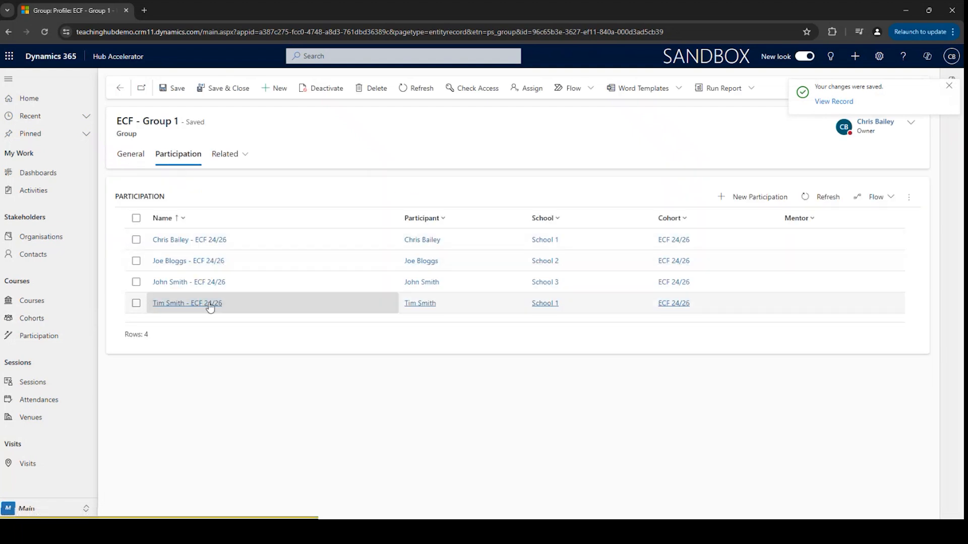
pyautogui.click(121, 157)
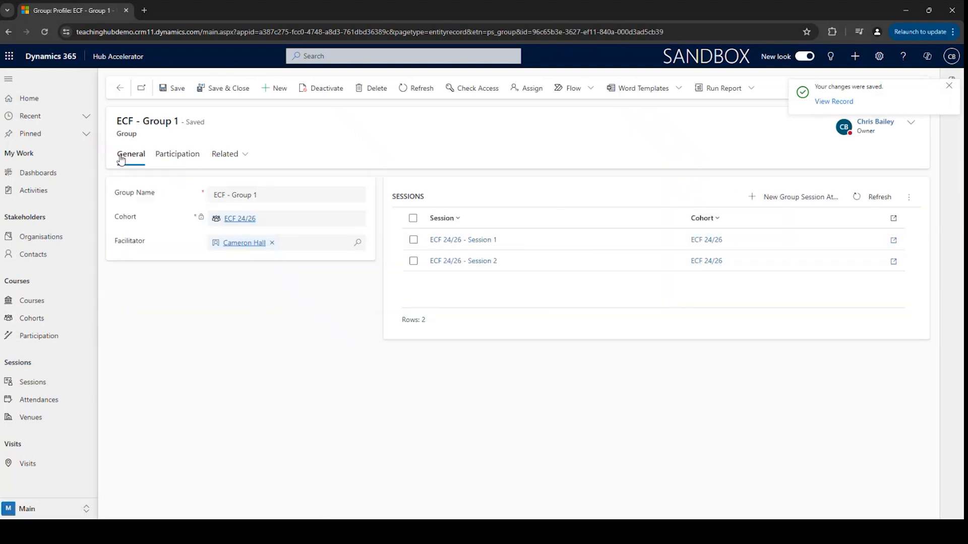
pyautogui.click(452, 242)
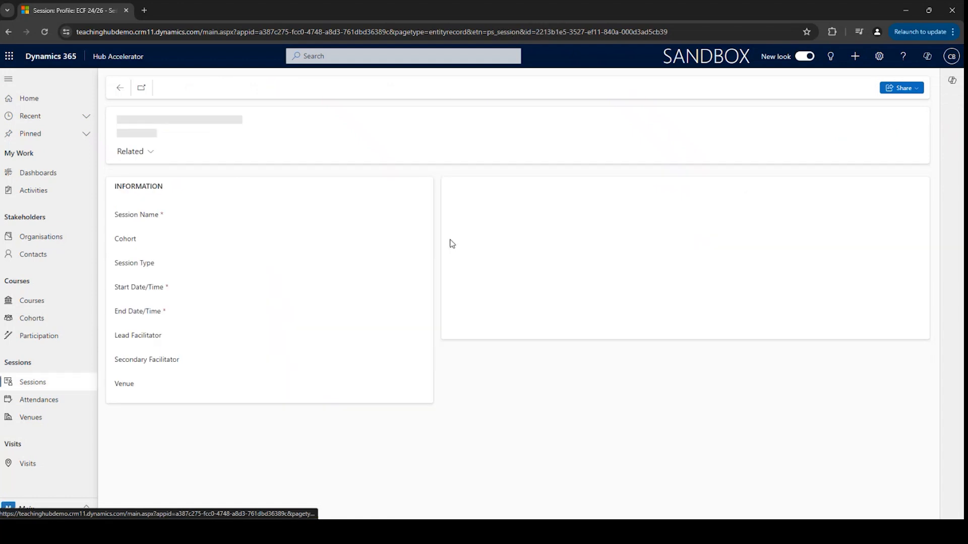
pyautogui.click(173, 154)
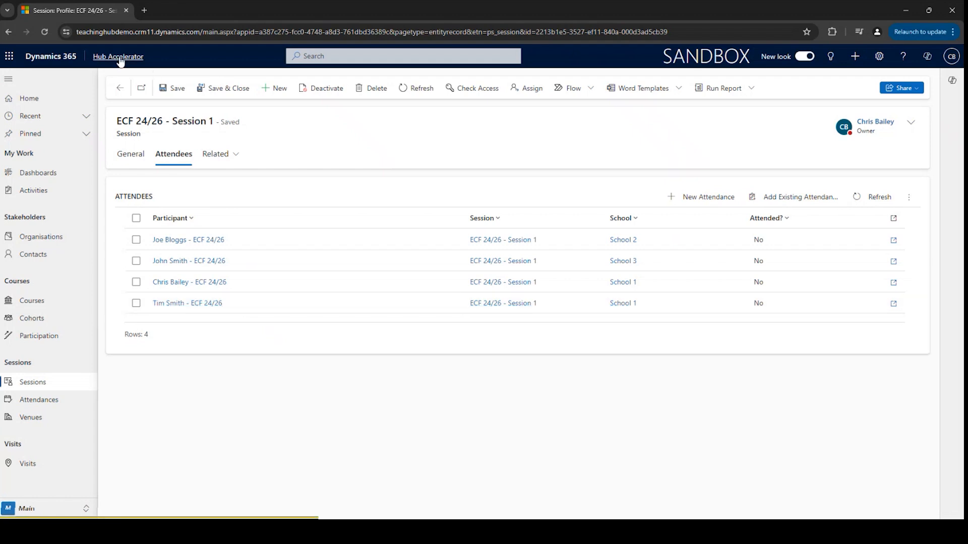
# Return to ECF - Group 1, open ECF 24/26 - Session 2 and check its attendees for the added participant
pyautogui.click(120, 88)
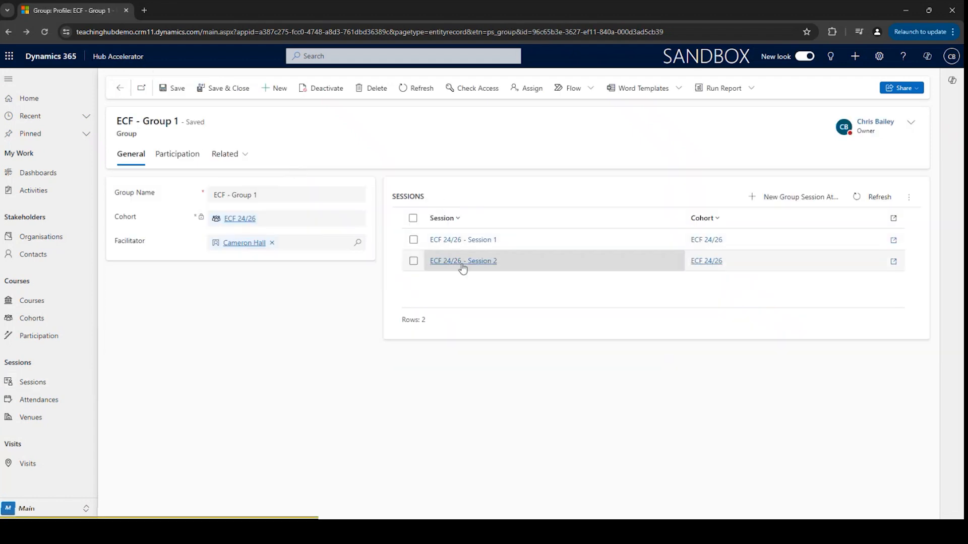
pyautogui.click(461, 266)
pyautogui.click(173, 154)
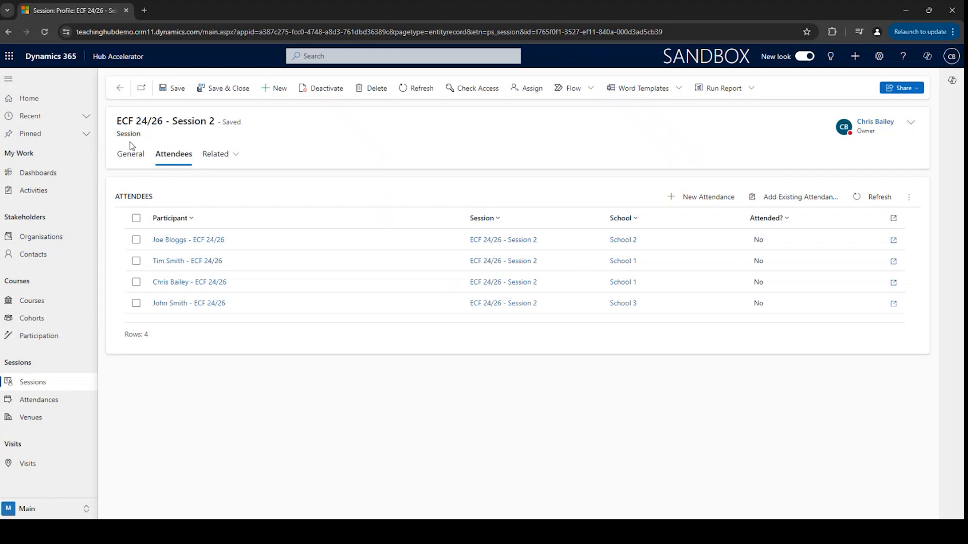
pyautogui.click(132, 154)
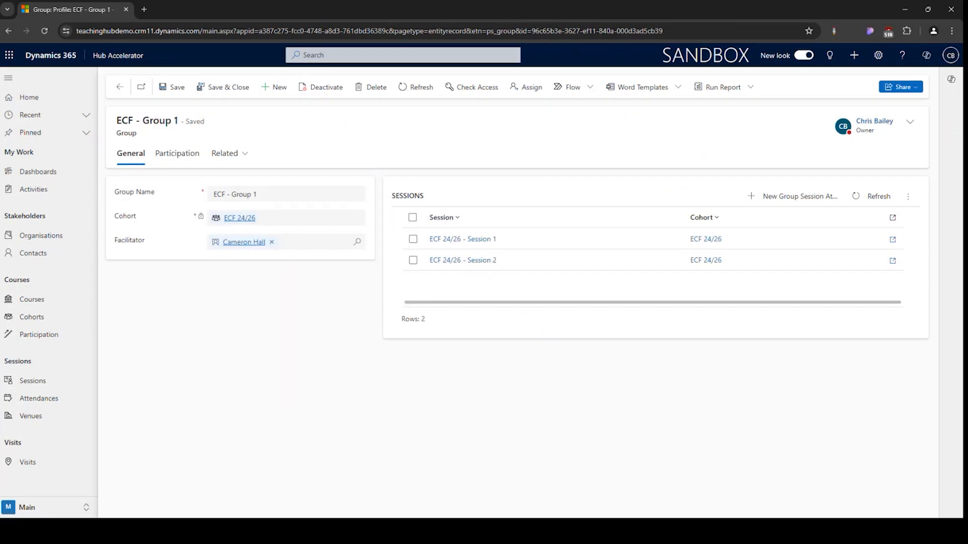
# Start a new organisation record and set its organisation type to School
pyautogui.click(58, 243)
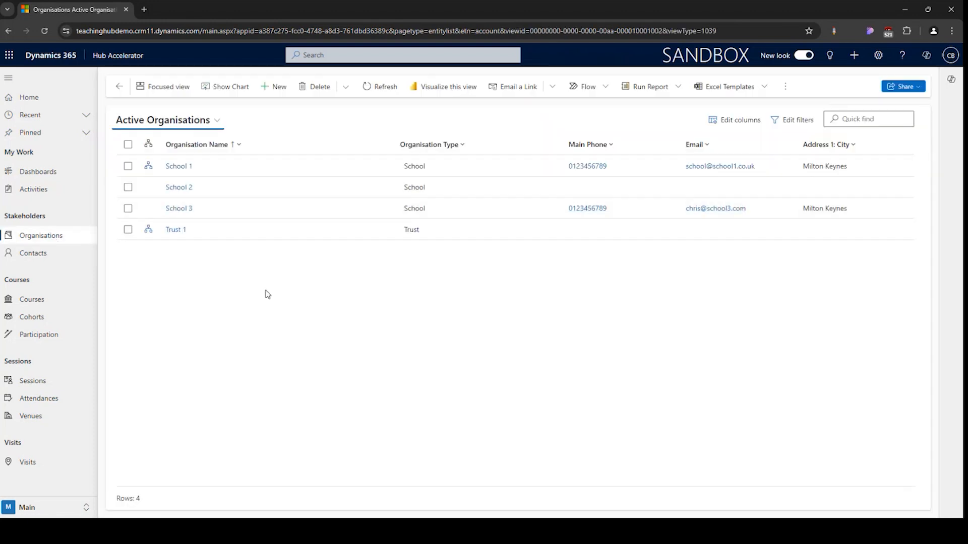
pyautogui.click(275, 92)
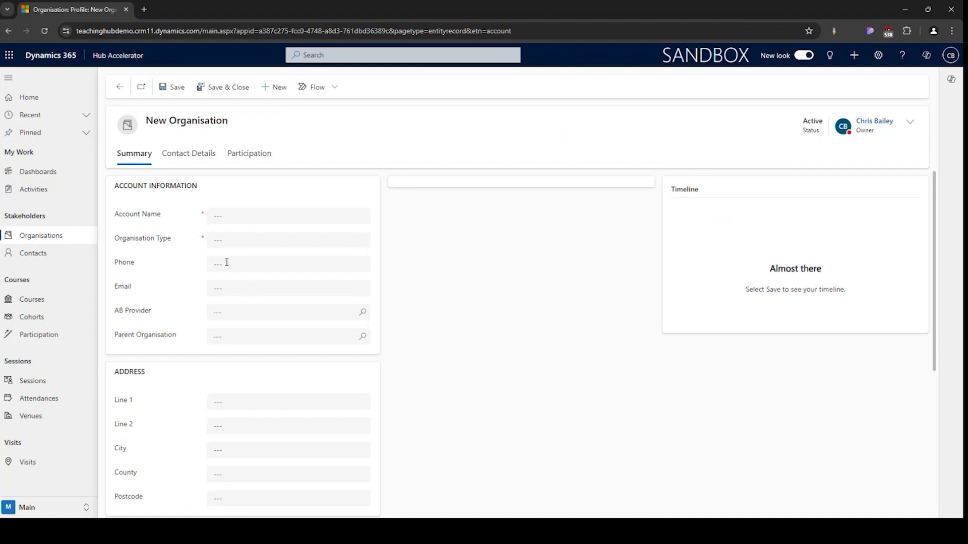
pyautogui.click(233, 242)
pyautogui.click(231, 292)
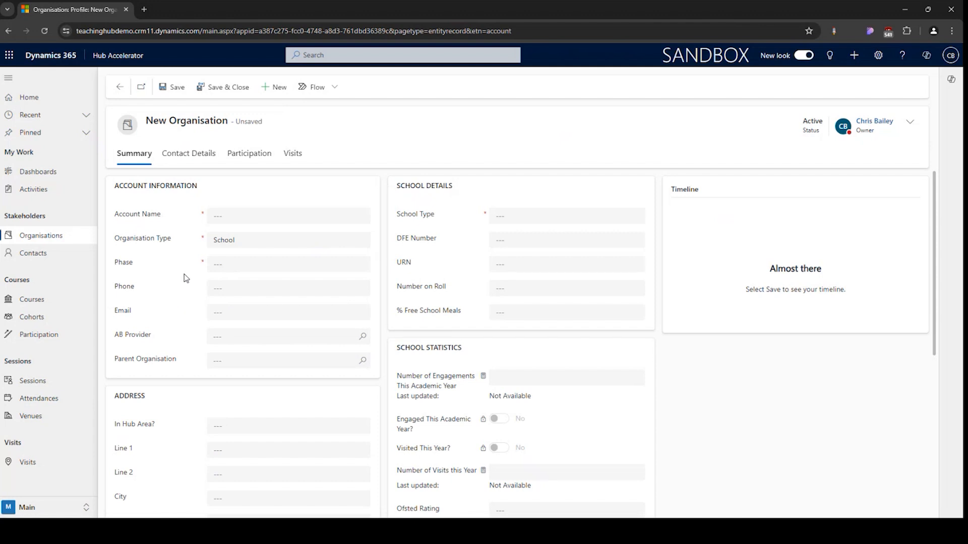
# Discard the unsaved new organisation, open the School 1 organisation record and review its account, address and school details
pyautogui.click(67, 239)
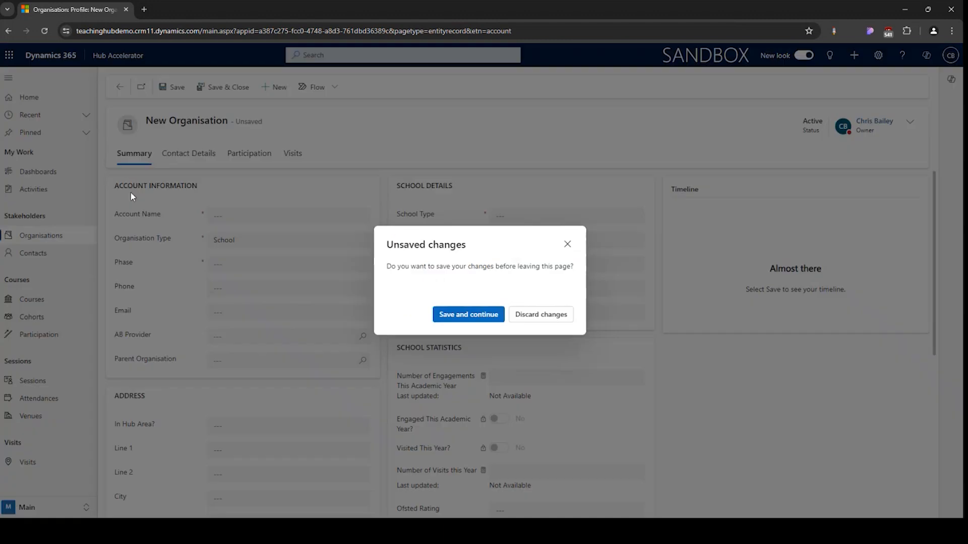
pyautogui.click(544, 313)
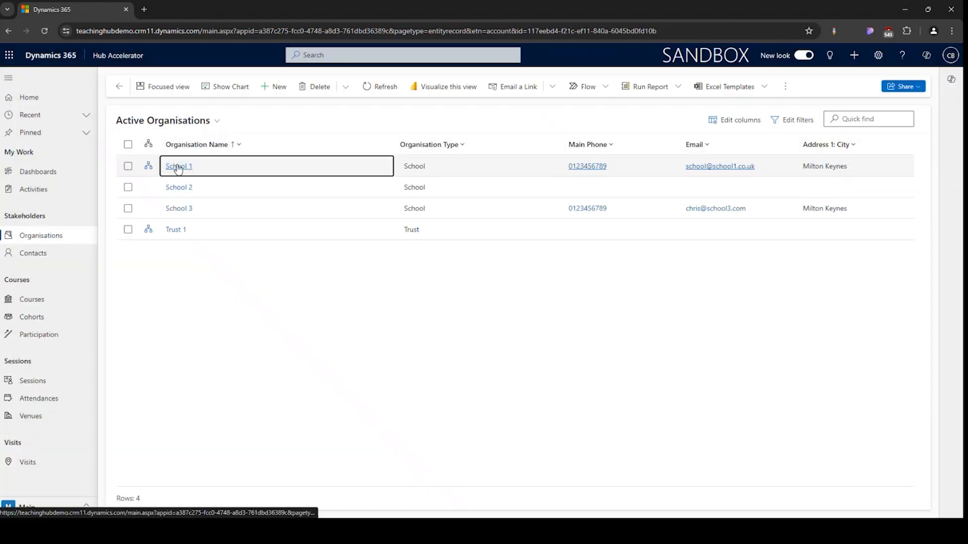
pyautogui.click(178, 167)
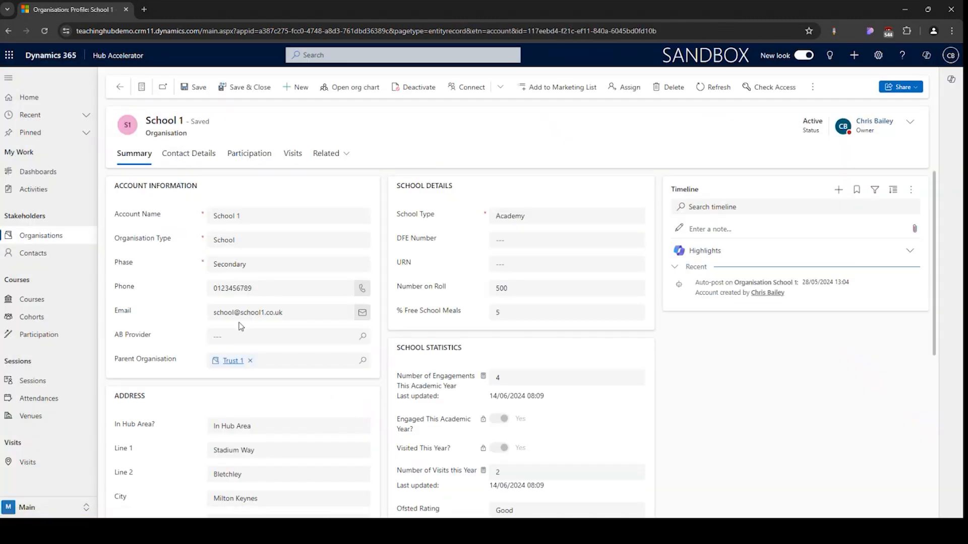
pyautogui.scroll(-1, 422, 381)
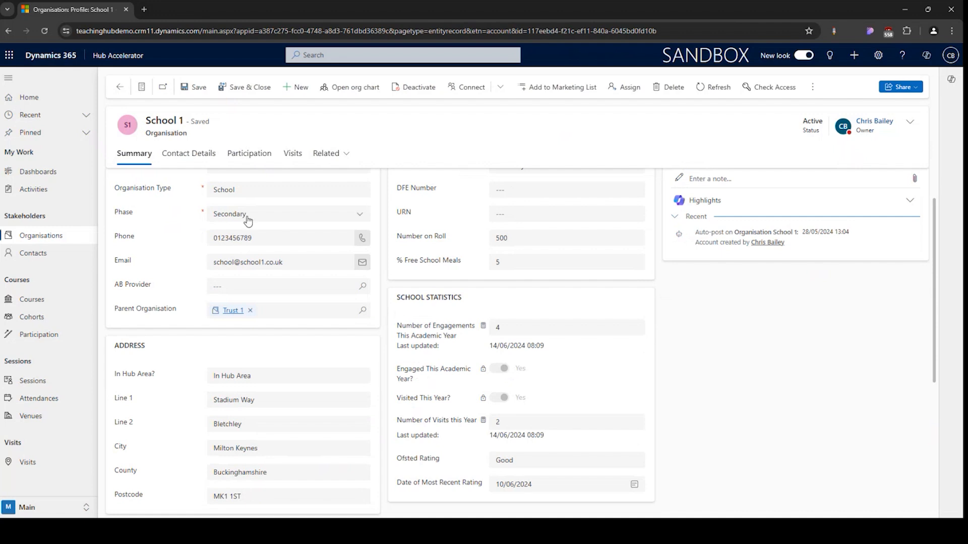
# Review School 1's contacts and additional contacts, followed by its active participations
pyautogui.click(210, 156)
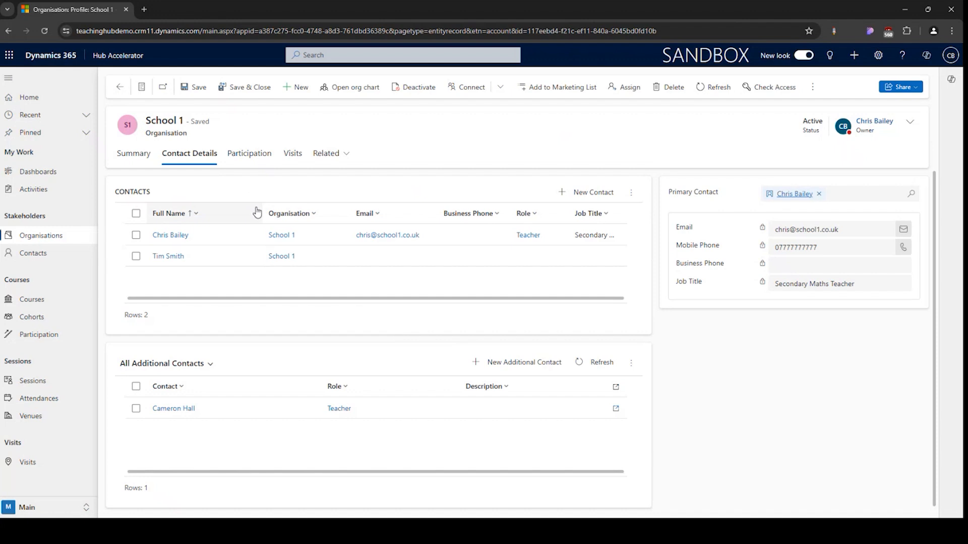
pyautogui.click(286, 261)
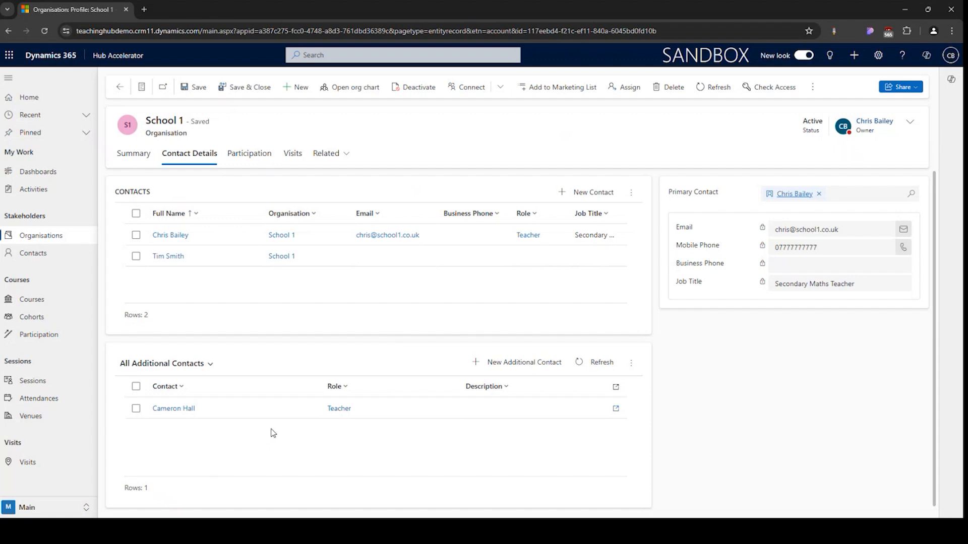
pyautogui.click(239, 154)
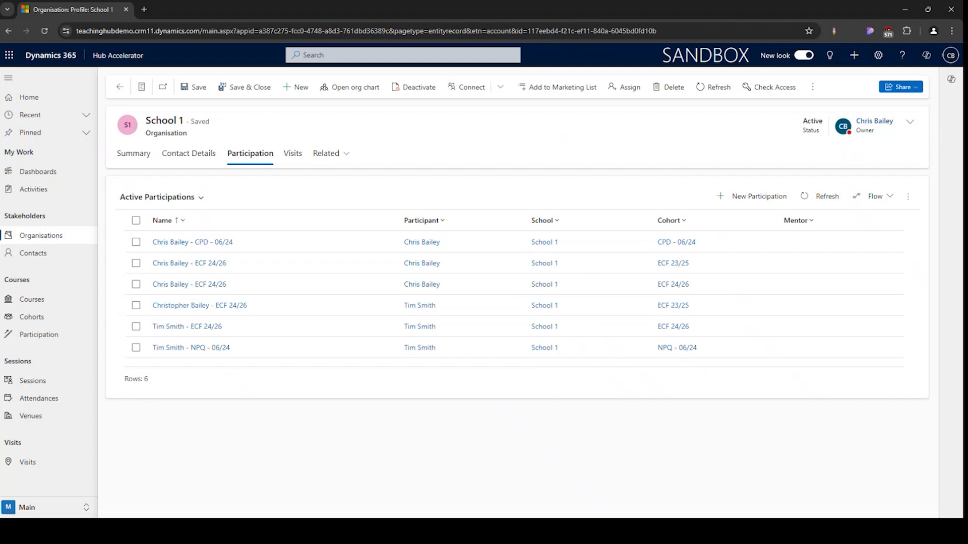
# Open the contact record of School 1's Secondary Maths Teacher and examine its summary information
pyautogui.click(54, 259)
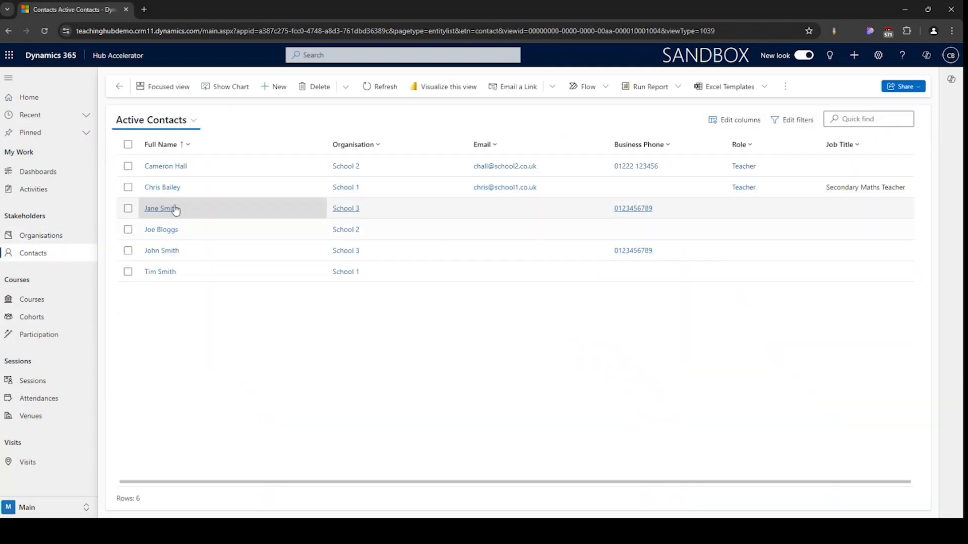
pyautogui.click(163, 187)
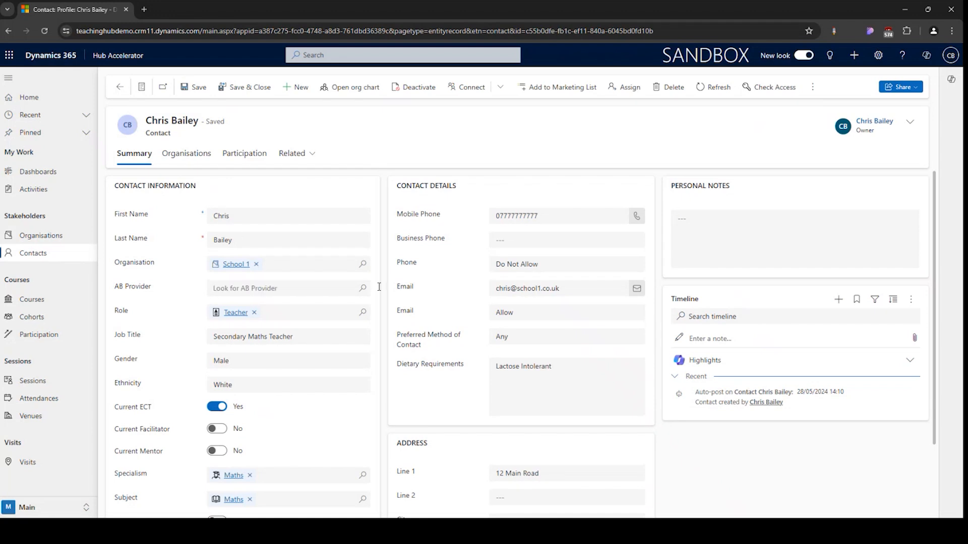
pyautogui.scroll(-2, 453, 489)
pyautogui.scroll(2, 440, 386)
pyautogui.scroll(-1, 337, 353)
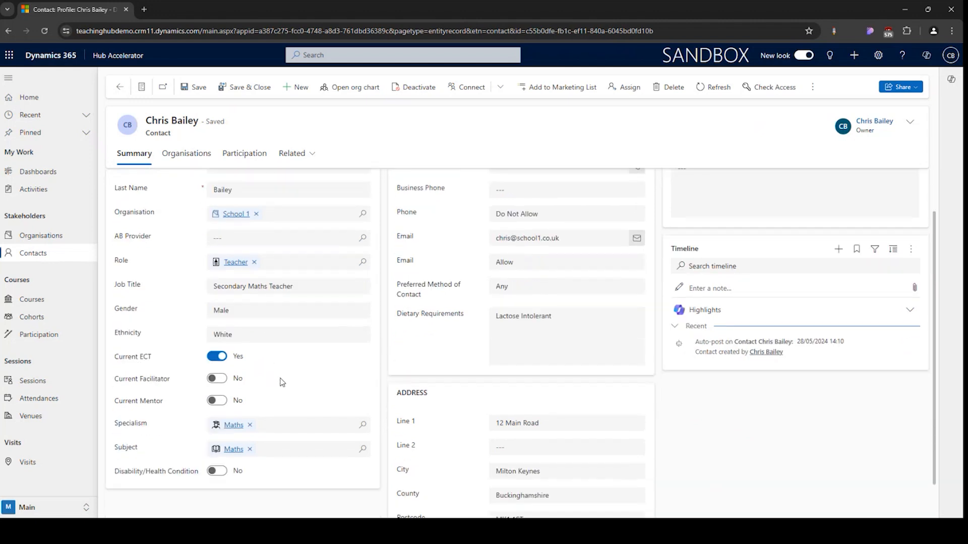
# Set the contact's Disability/Health Condition to Yes to show its notes field, and switch it back to No
pyautogui.scroll(-1, 277, 383)
pyautogui.click(221, 435)
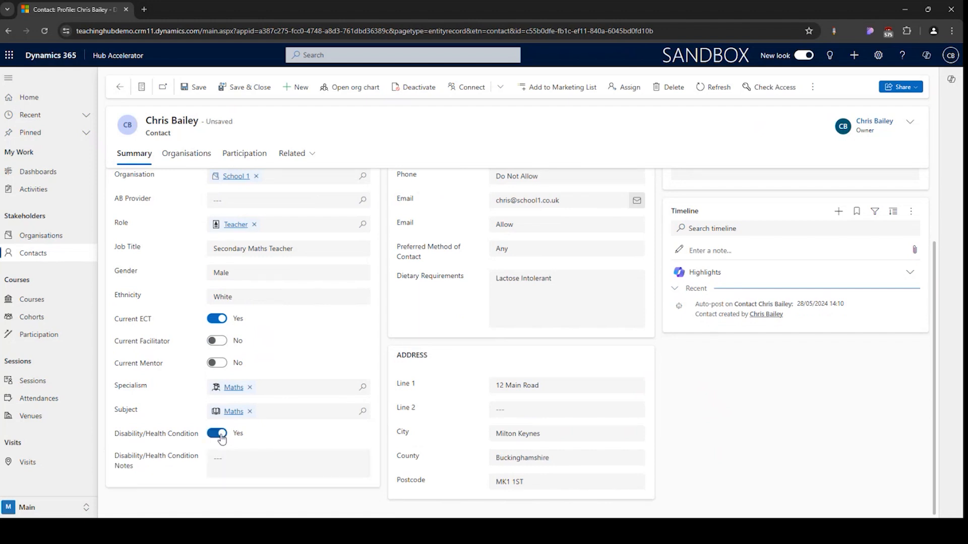
pyautogui.click(220, 436)
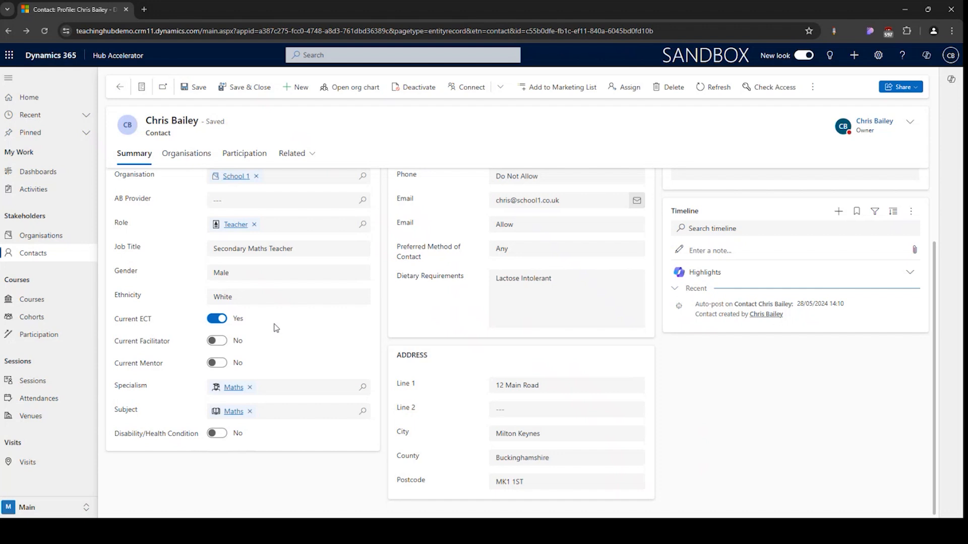
# Open the Participation Dashboard and examine its charts on engaged schools and on participations by course type, hub area, phase and NPQ course
pyautogui.click(41, 172)
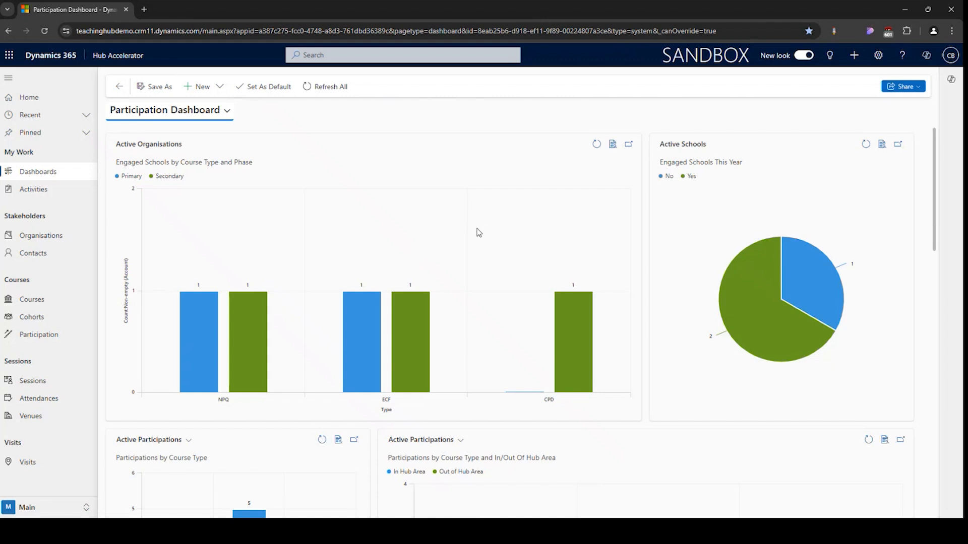
pyautogui.scroll(-5, 456, 312)
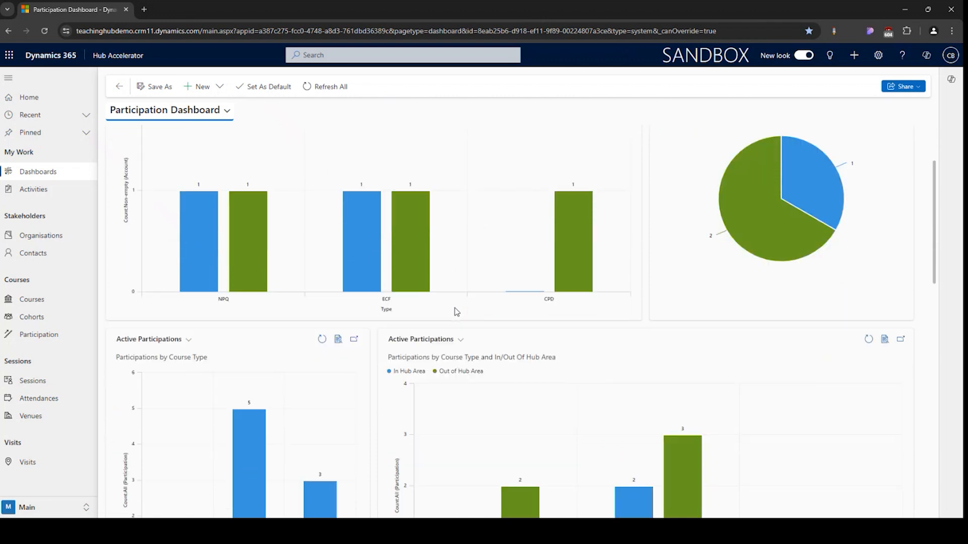
pyautogui.scroll(-1, 456, 312)
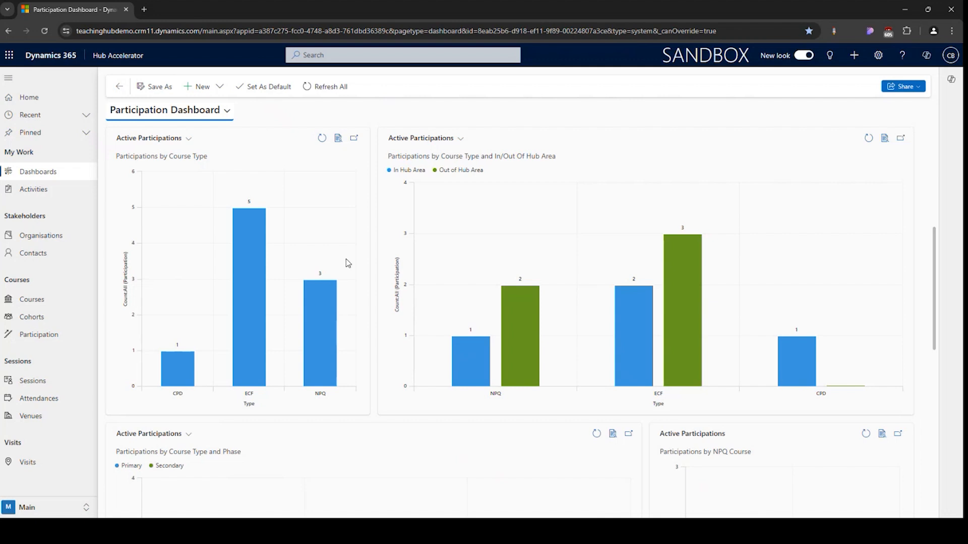
pyautogui.scroll(-4, 444, 226)
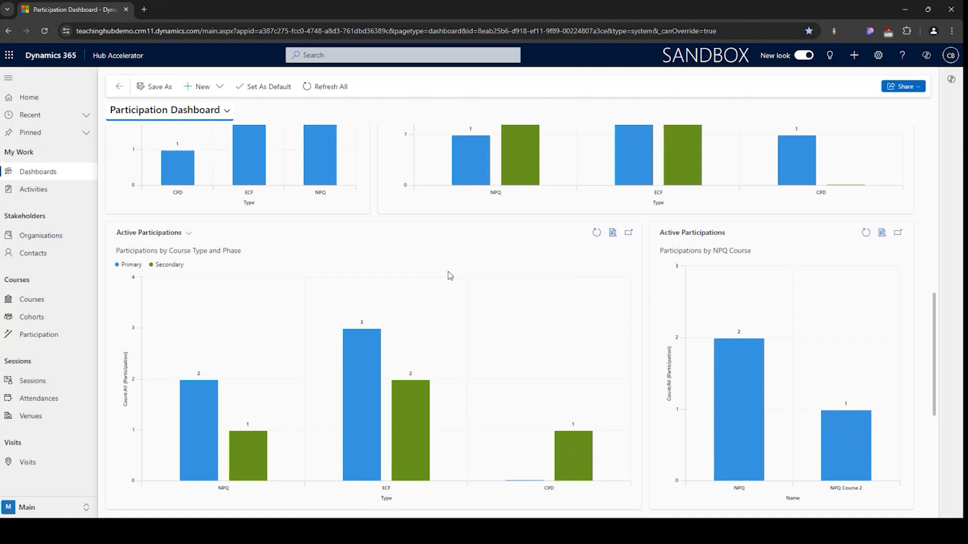
pyautogui.scroll(6, 450, 276)
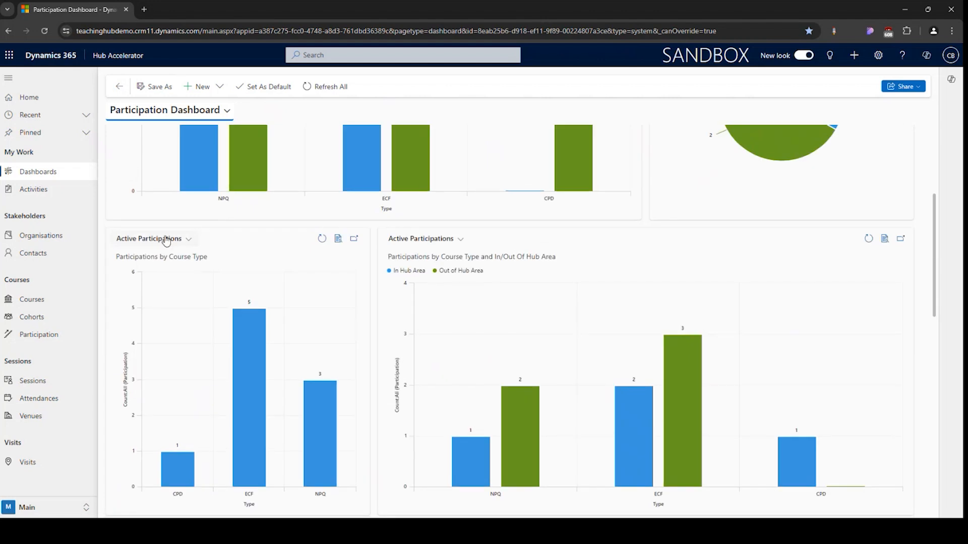
# Switch the Participations by Course Type chart to the Participations on Courses for DfE Tracking view and look over the dashboard's remaining charts
pyautogui.click(166, 240)
pyautogui.click(174, 286)
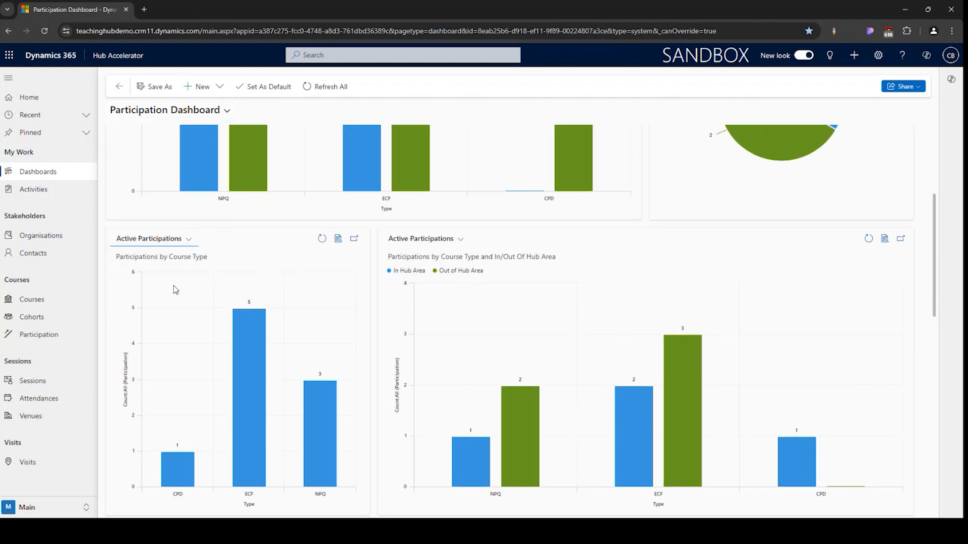
pyautogui.scroll(-1, 300, 286)
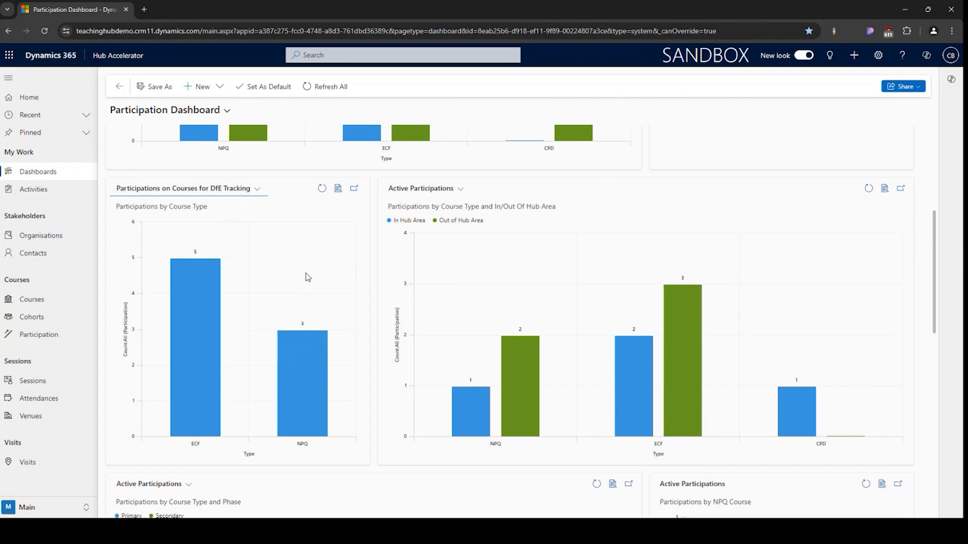
pyautogui.scroll(-10, 327, 293)
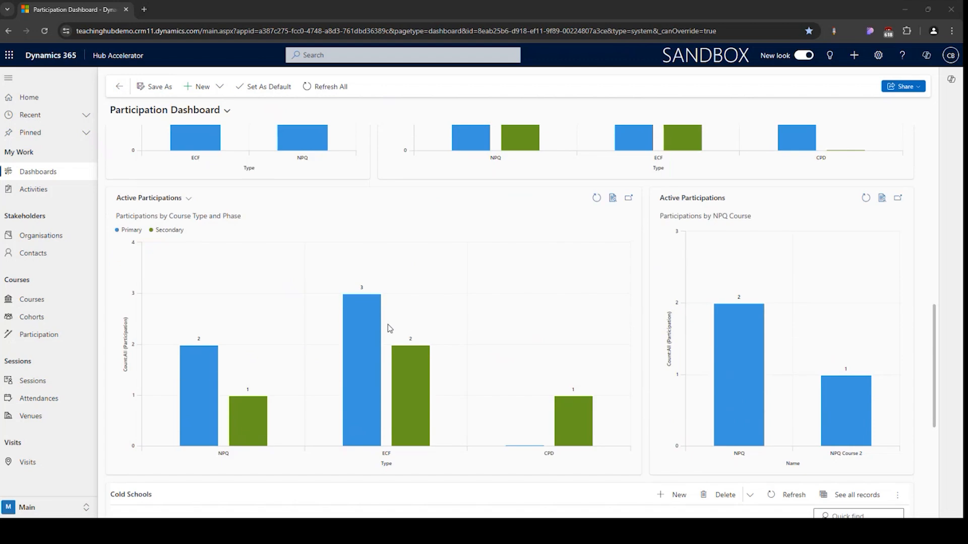